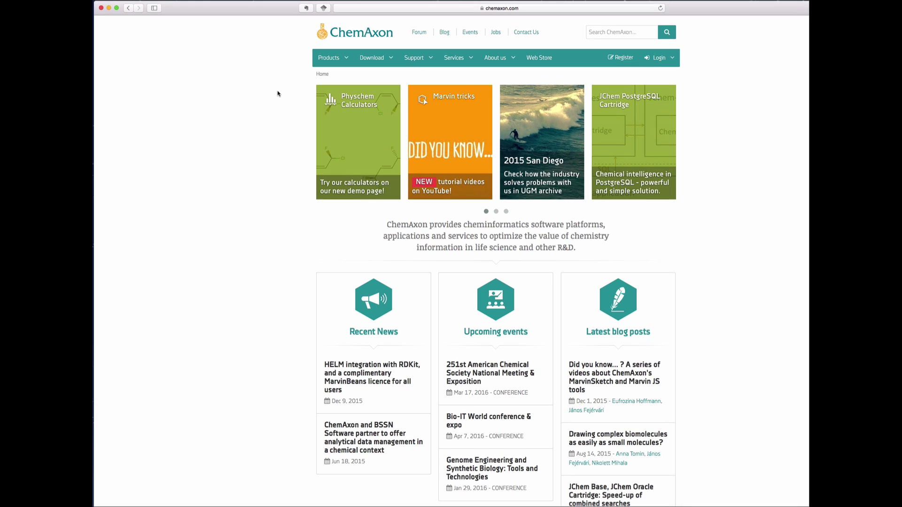
# Open the Marvin Beans download page, sign in, accept the license and pick Macintosh (.dmg)
pyautogui.moveTo(369, 61)
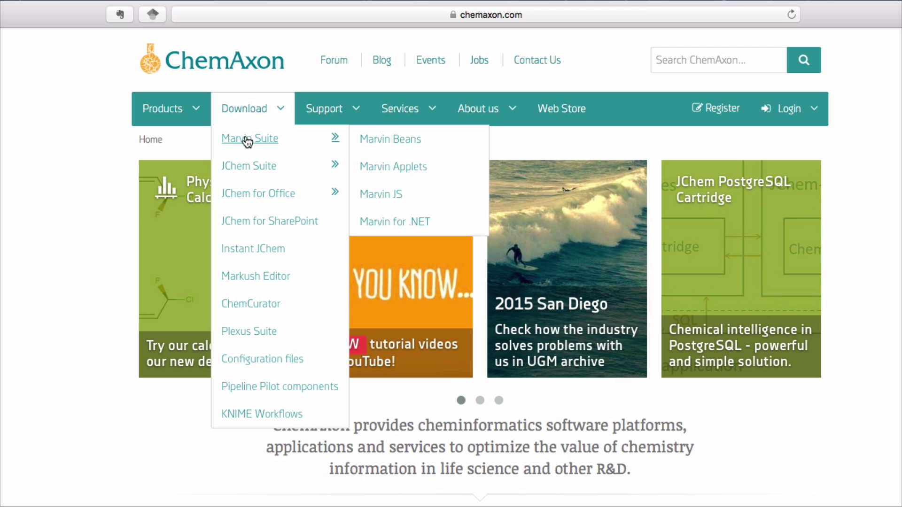
pyautogui.click(411, 141)
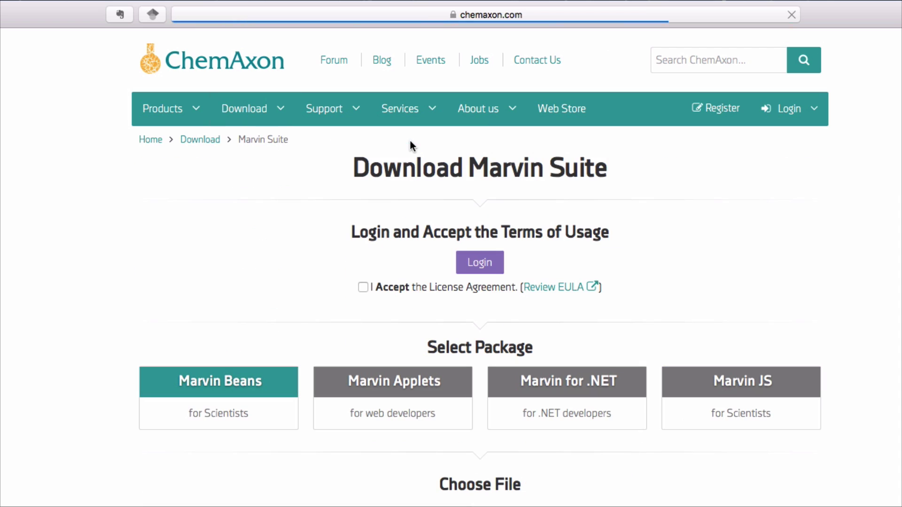
pyautogui.moveTo(796, 123)
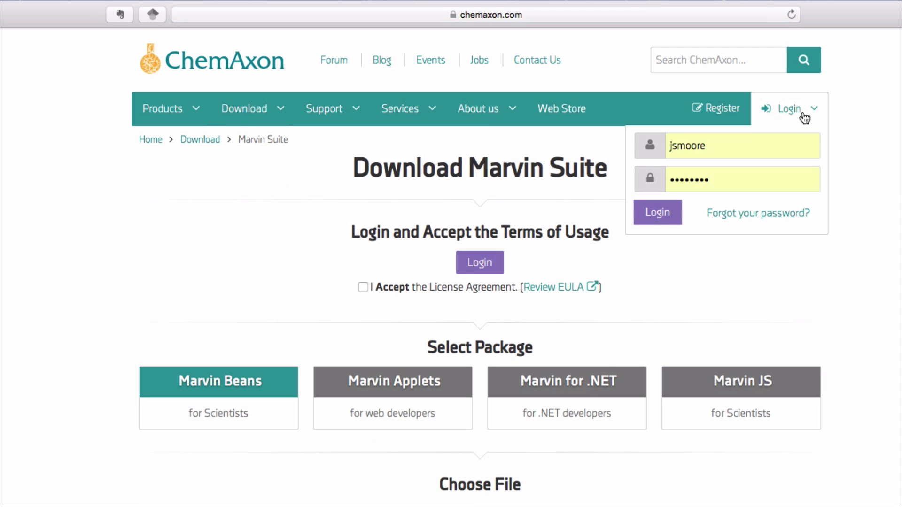
pyautogui.click(664, 213)
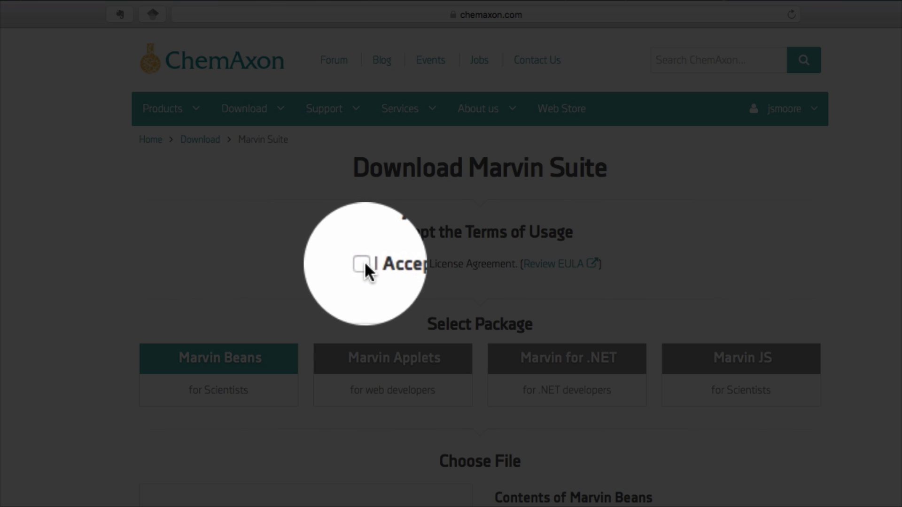
pyautogui.click(362, 264)
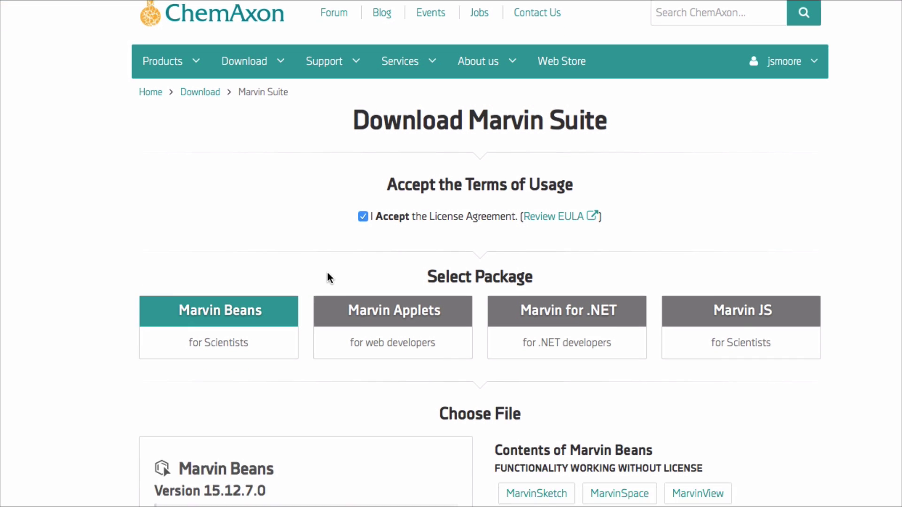
pyautogui.click(159, 328)
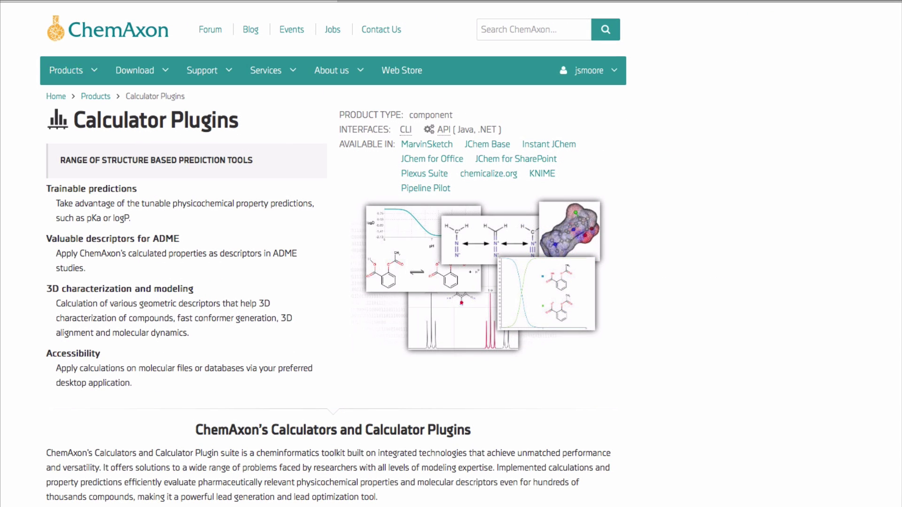
# Download marvinbeans-15.12.7.0-macos.dmg (153.4 MB) into the Downloads folder
pyautogui.scroll(-5, 333, 254)
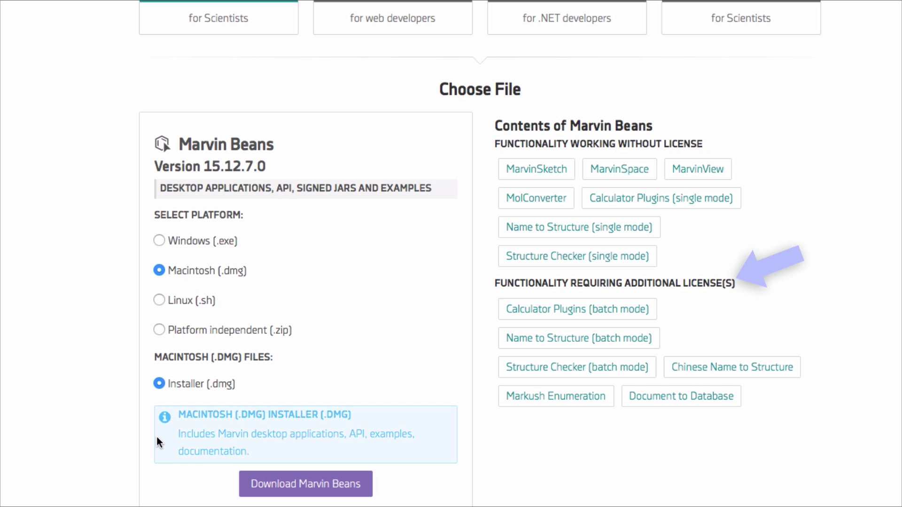
pyautogui.click(276, 481)
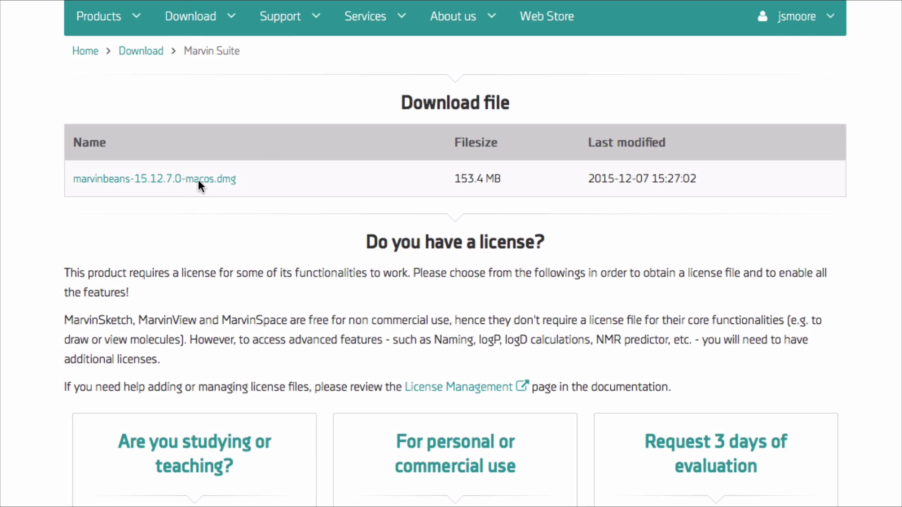
pyautogui.moveTo(689, 505)
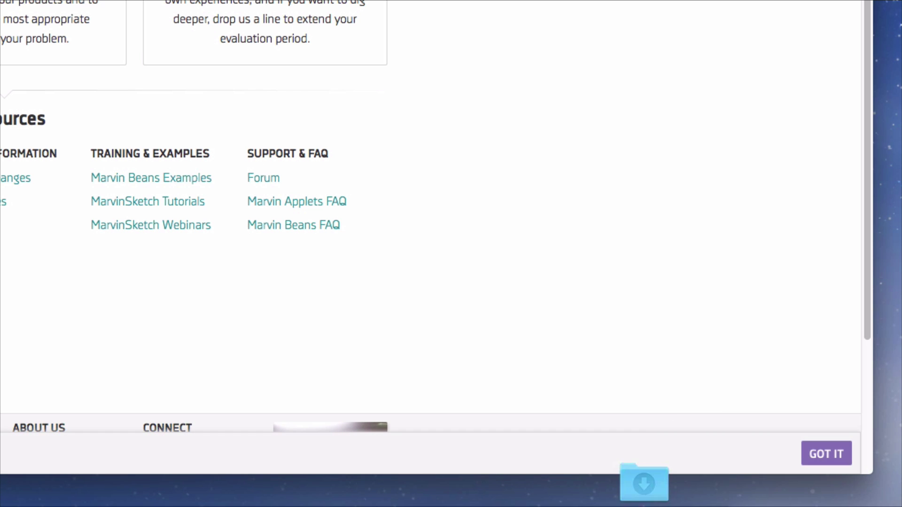
# Move the marvinbeans disk image from Downloads to the desktop, open it and launch its installer
pyautogui.scroll(10, 731, 141)
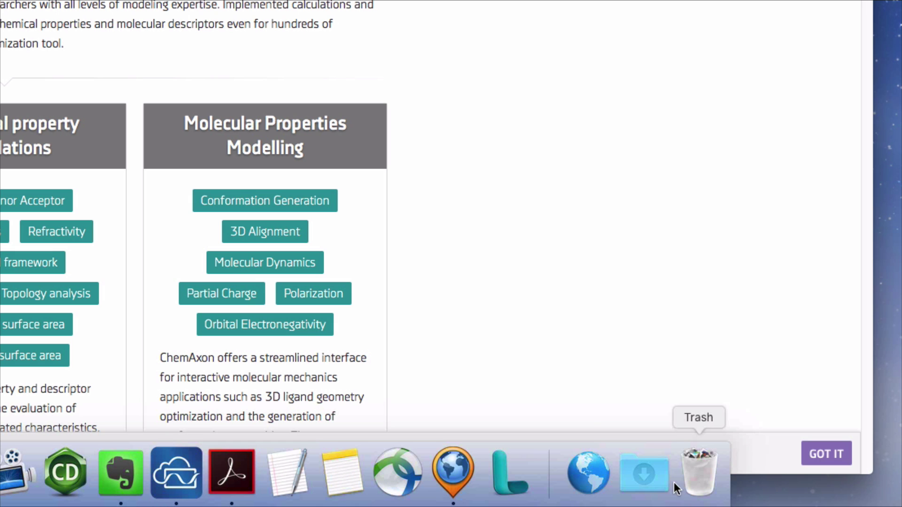
pyautogui.click(659, 488)
pyautogui.moveTo(640, 407); pyautogui.dragTo(818, 93)
pyautogui.click(866, 46)
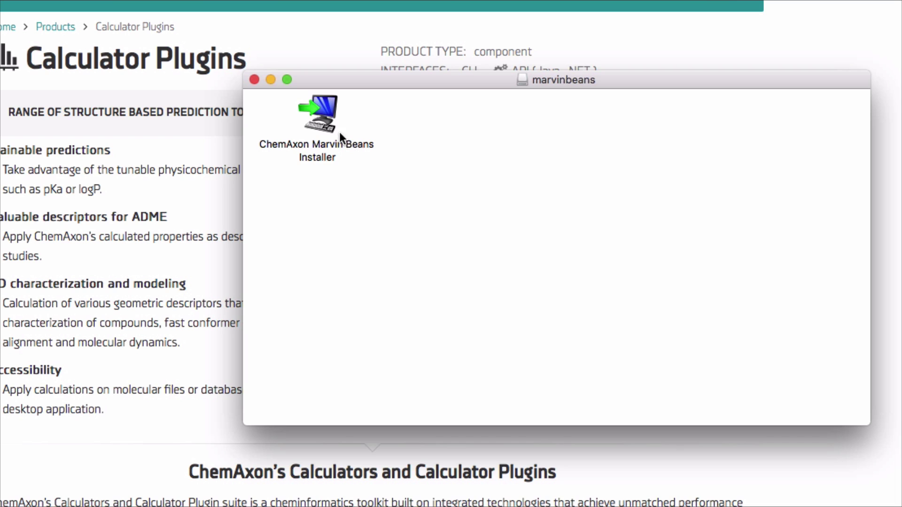
pyautogui.doubleClick(328, 121)
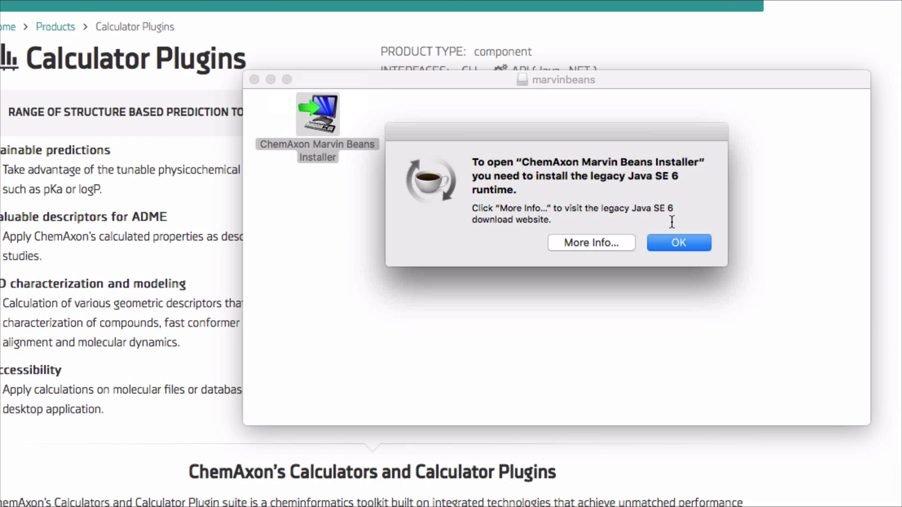
# Download Java for OS X 2015-001, put javaforosx.dmg on the desktop and open it
pyautogui.click(627, 243)
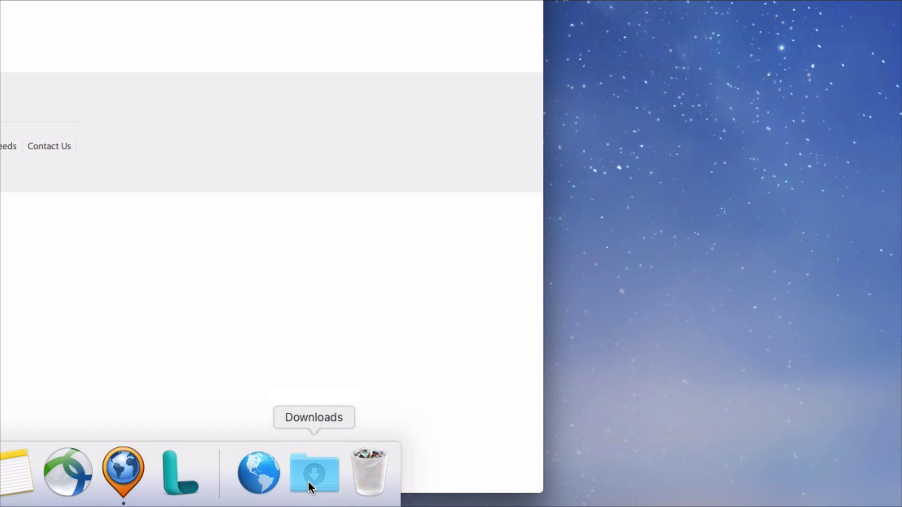
pyautogui.moveTo(312, 407); pyautogui.dragTo(435, 274)
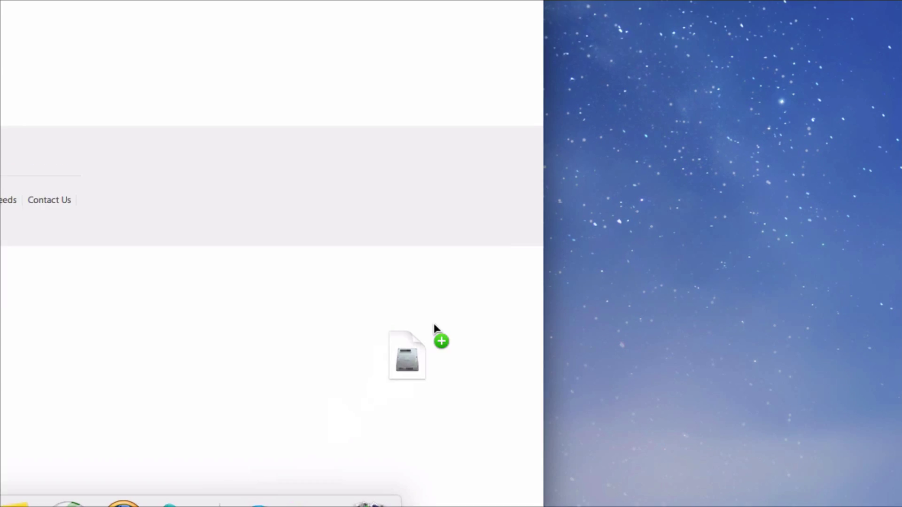
pyautogui.moveTo(435, 328); pyautogui.dragTo(840, 190)
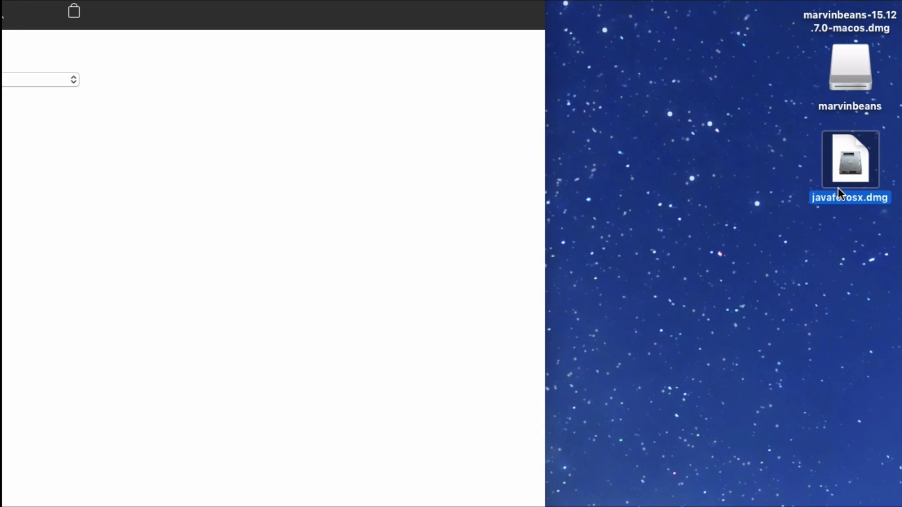
pyautogui.doubleClick(841, 166)
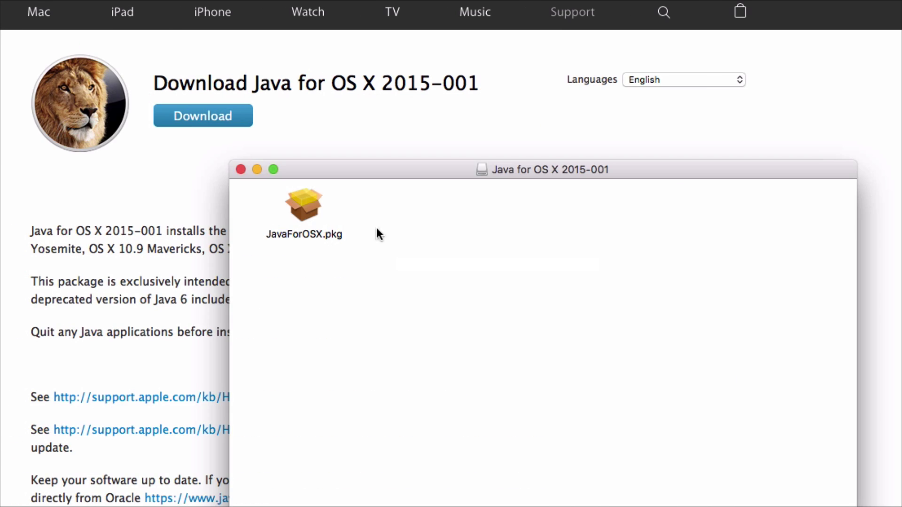
# Install JavaForOSX.pkg, agreeing to the license and authorising with the account password, then close the installer
pyautogui.doubleClick(312, 210)
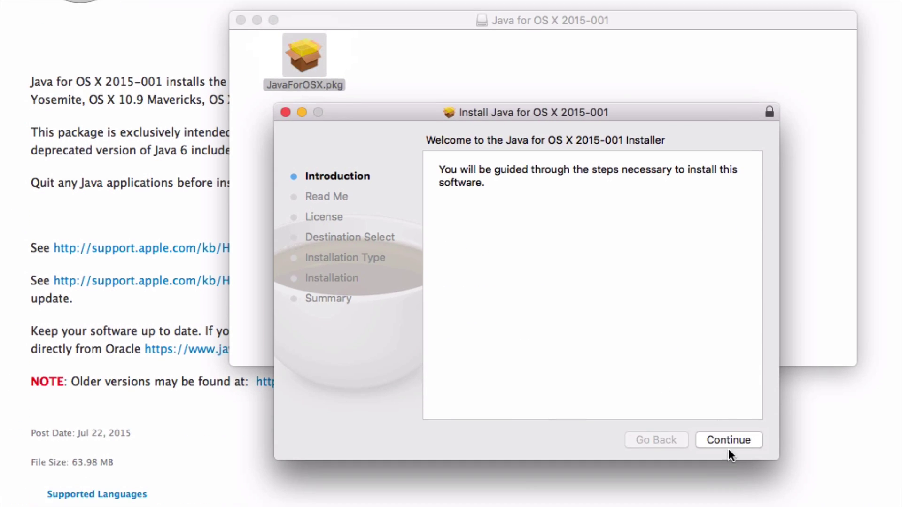
pyautogui.click(728, 440)
pyautogui.click(729, 441)
pyautogui.click(729, 442)
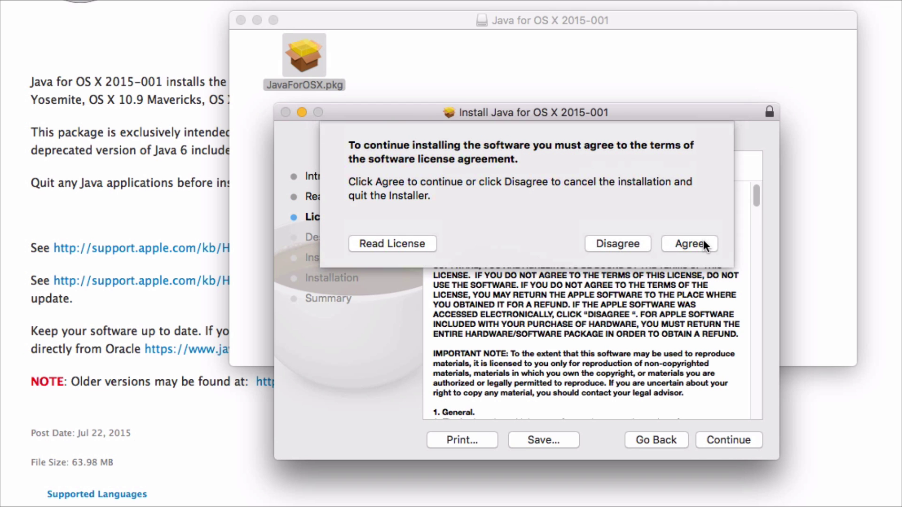
pyautogui.click(703, 244)
pyautogui.click(728, 439)
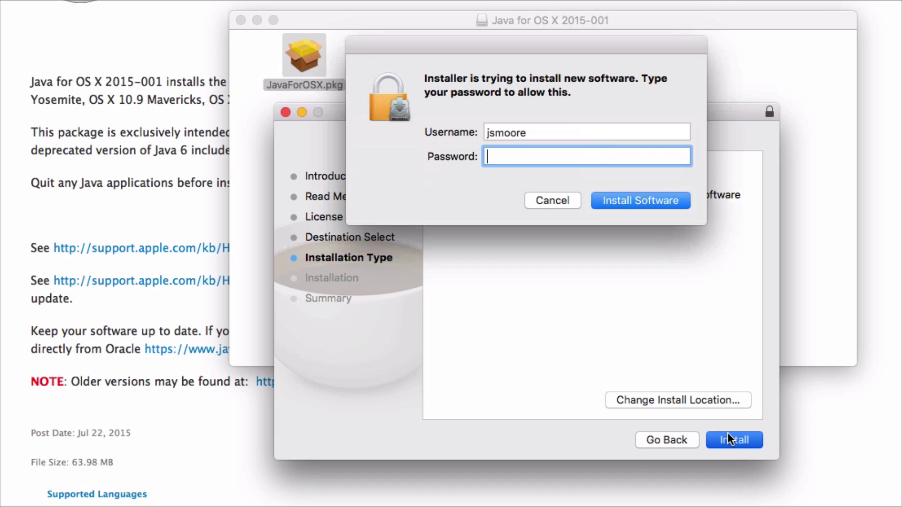
pyautogui.write('•••••••••')
pyautogui.press('Return')
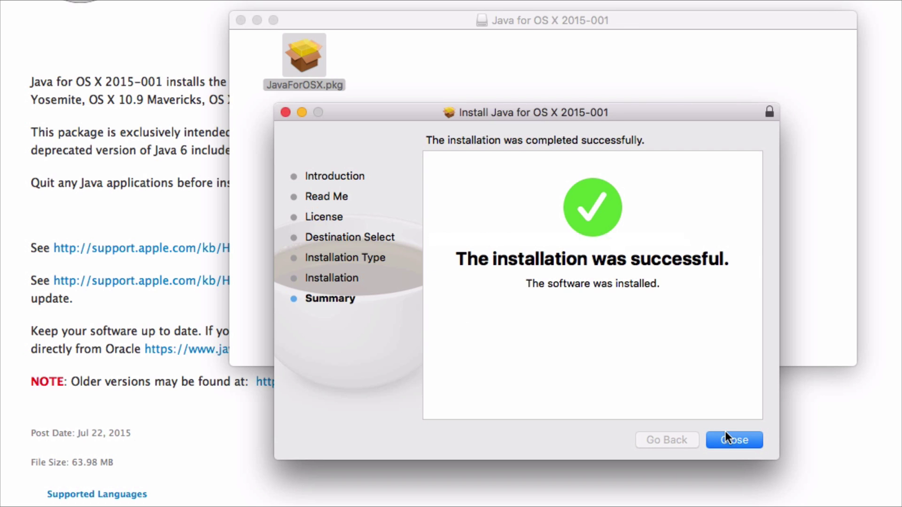
pyautogui.click(726, 445)
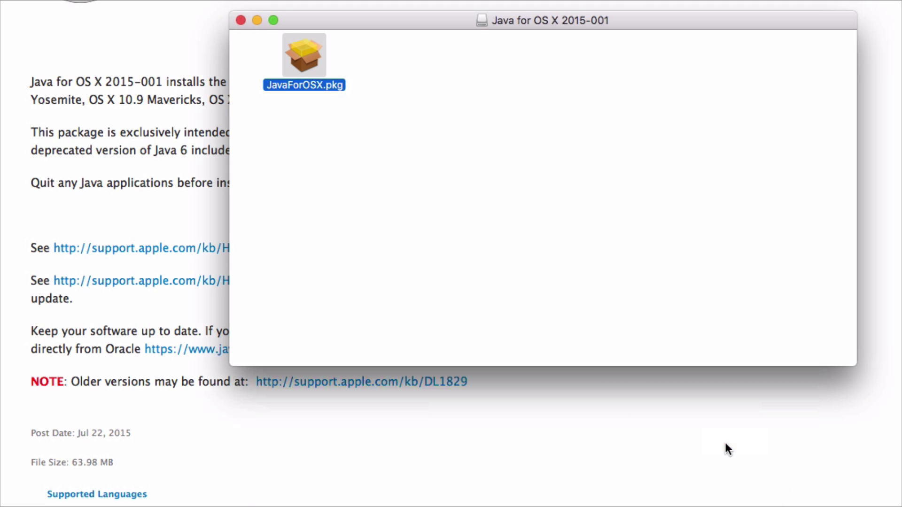
# Close the Java disk window and relaunch the Marvin Beans installer past its welcome screen
pyautogui.click(240, 20)
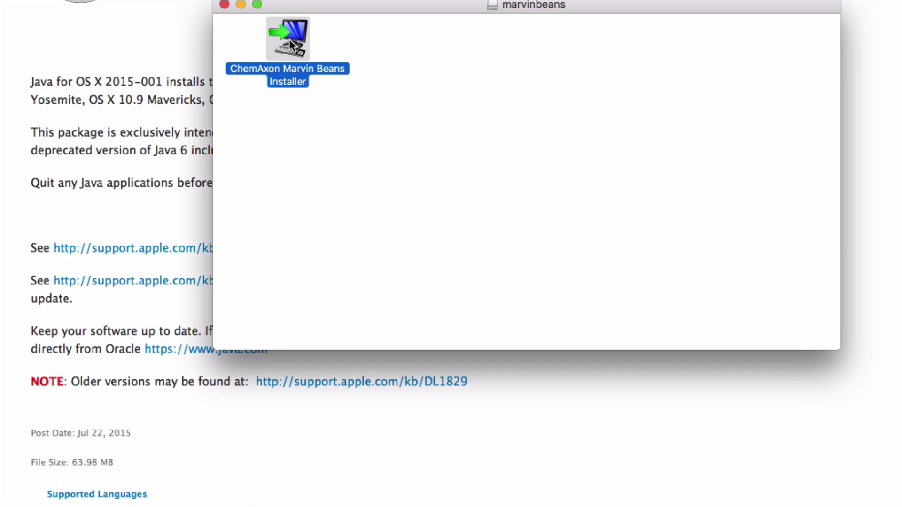
pyautogui.doubleClick(288, 39)
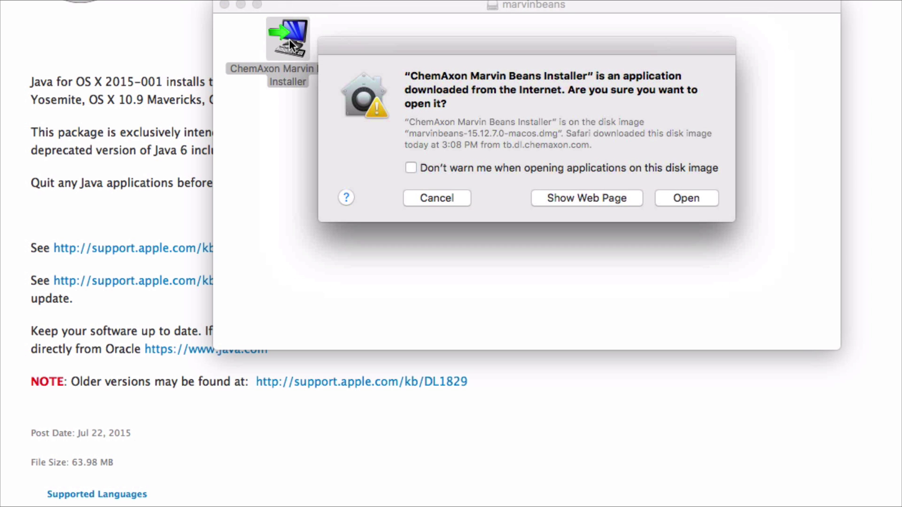
pyautogui.click(667, 198)
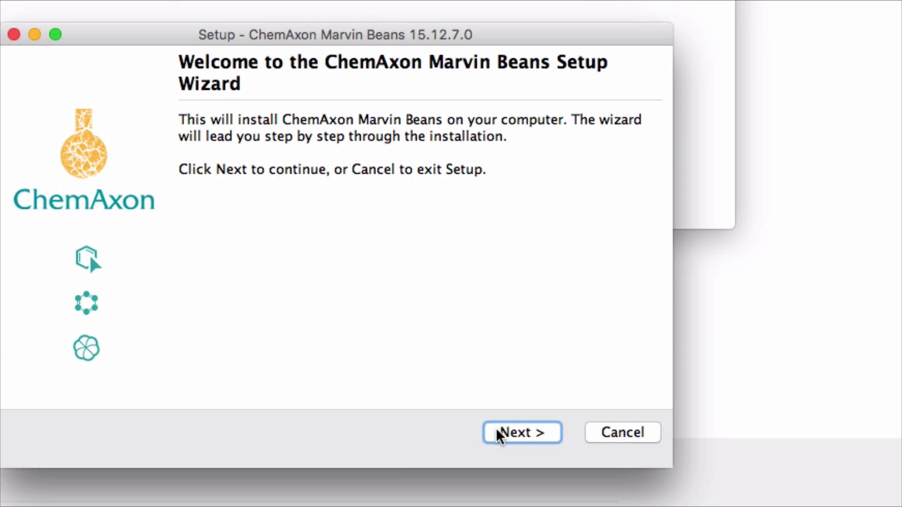
pyautogui.click(496, 429)
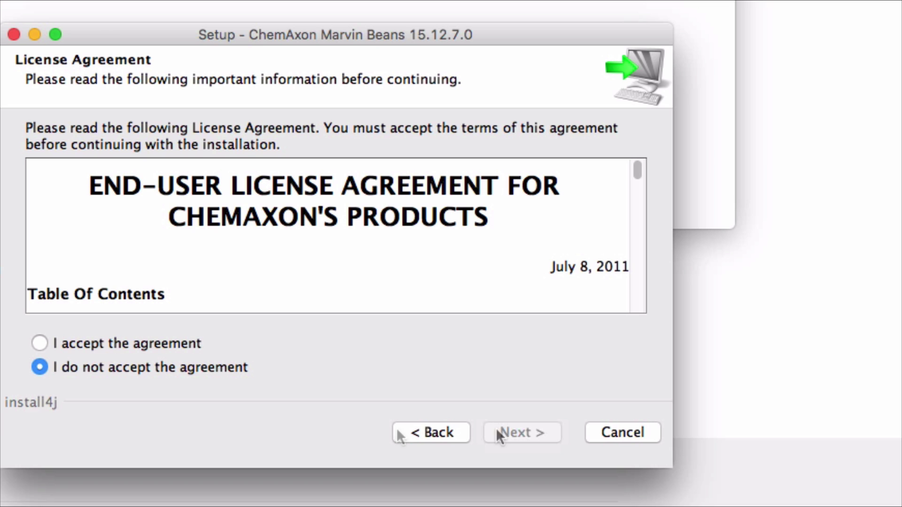
# Accept the license, keep /Applications/ChemAxon/MarvinBeans, include Structure Checker, skip desktop icons and finish
pyautogui.click(45, 340)
pyautogui.scroll(-2, 635, 170)
pyautogui.scroll(-3, 635, 170)
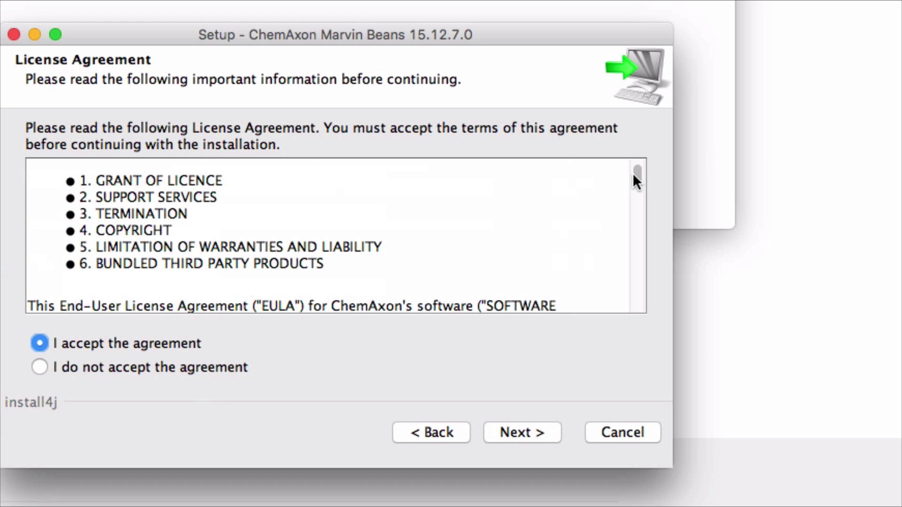
pyautogui.scroll(-5, 632, 173)
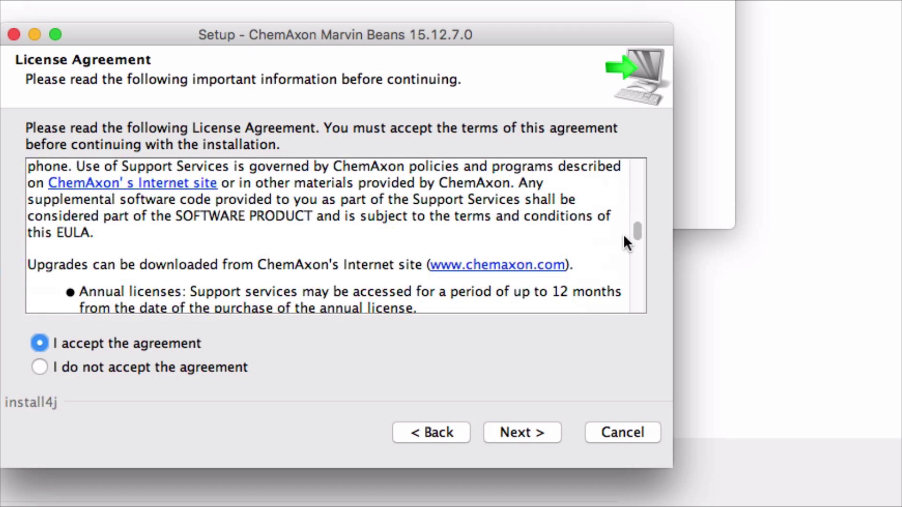
pyautogui.click(543, 431)
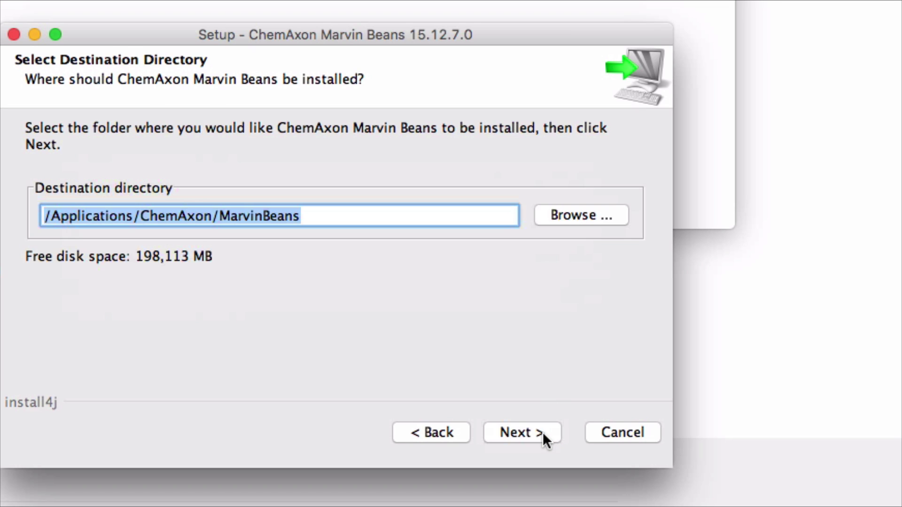
pyautogui.click(543, 433)
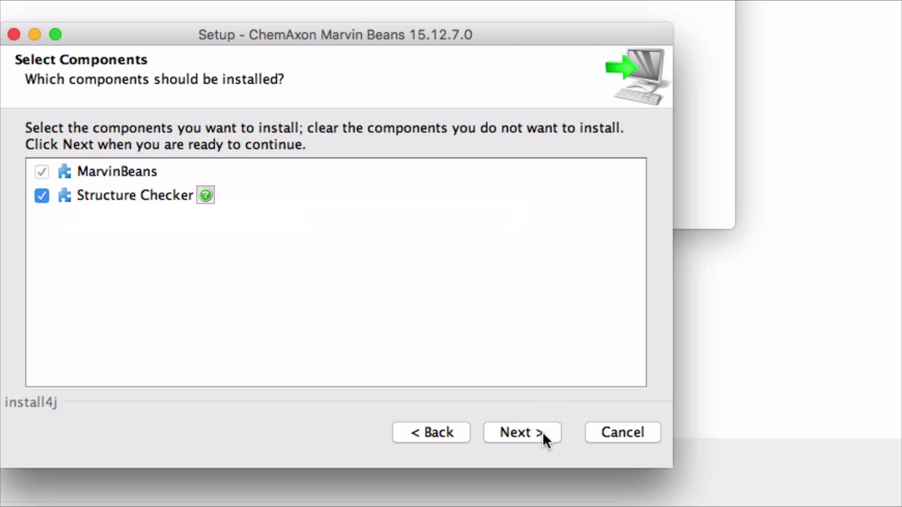
pyautogui.click(543, 432)
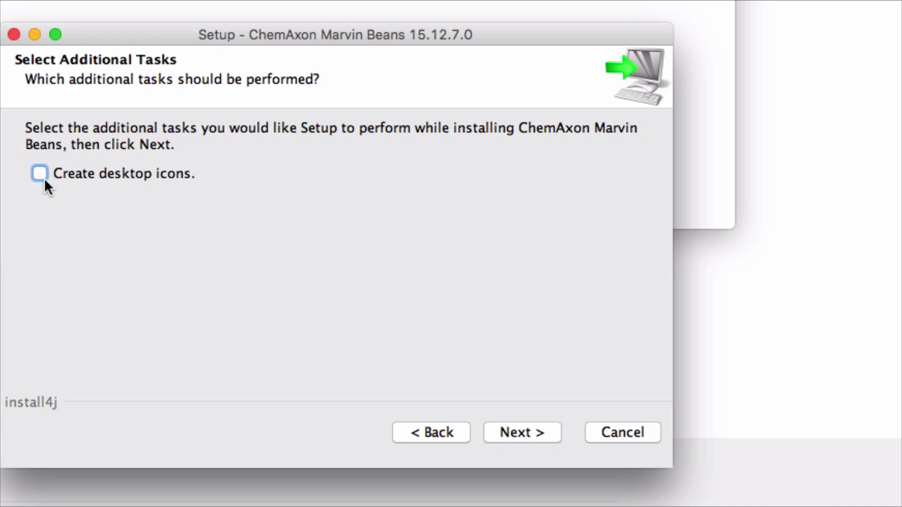
pyautogui.click(527, 432)
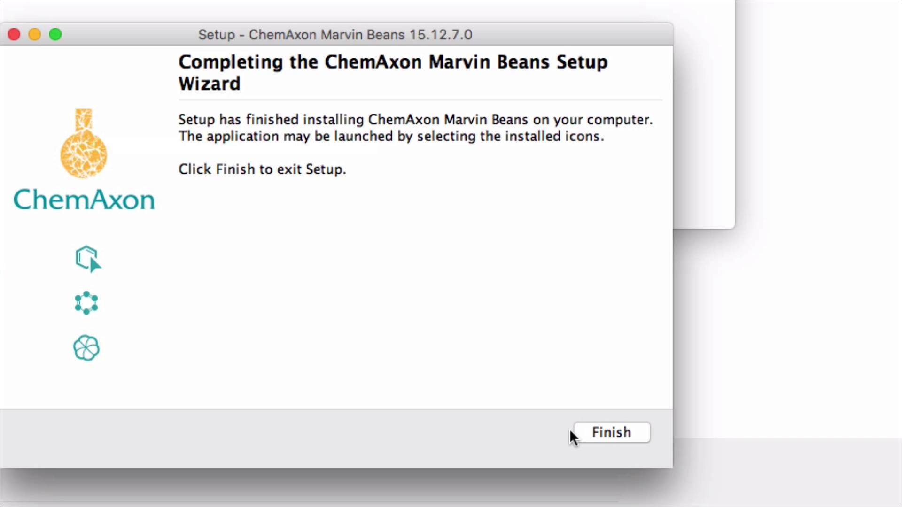
pyautogui.click(585, 431)
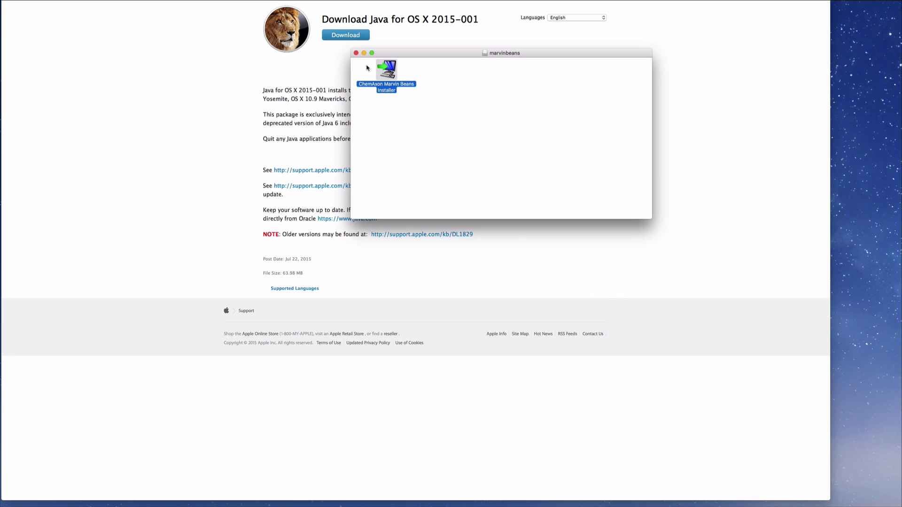
# Close the disk window, trash the installer disk icons and browse to Applications in Finder
pyautogui.click(356, 52)
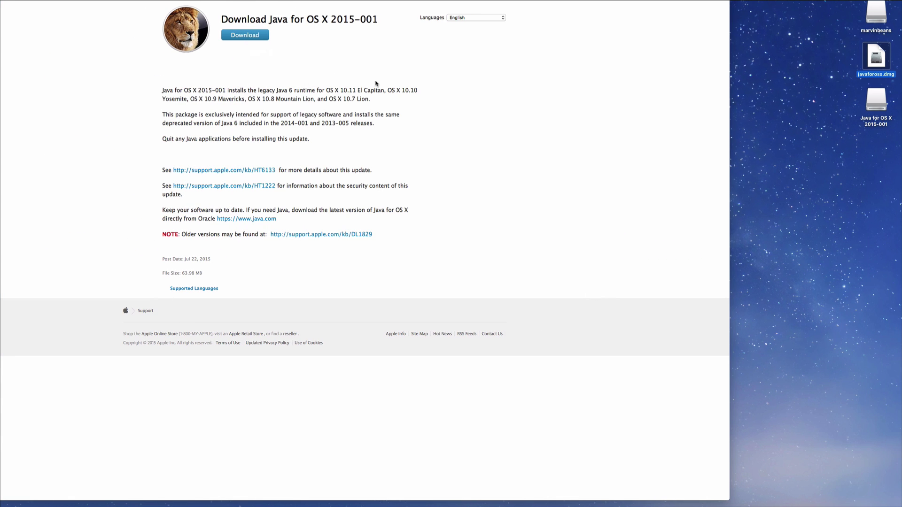
pyautogui.moveTo(856, 1); pyautogui.dragTo(648, 491)
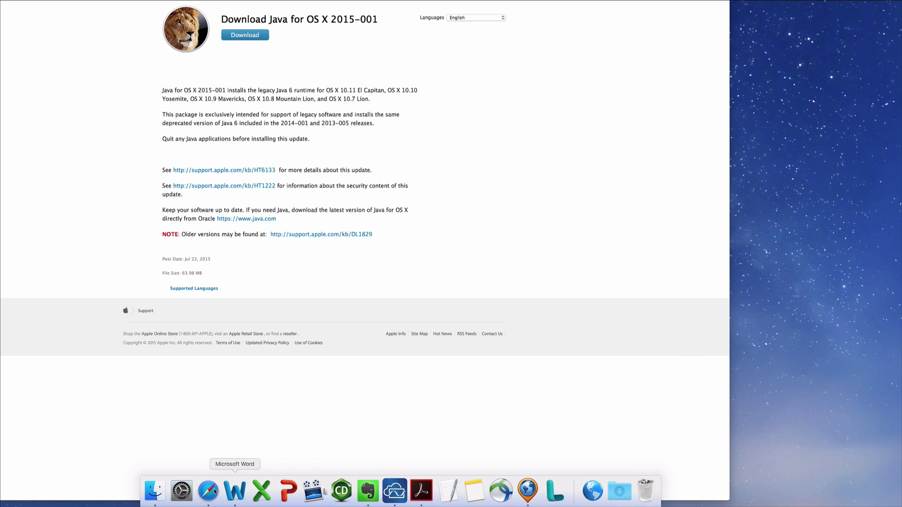
pyautogui.click(154, 490)
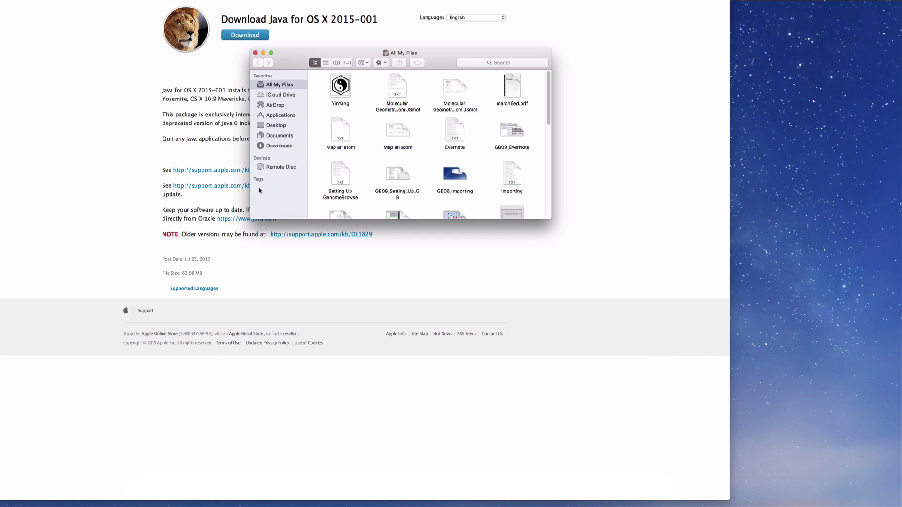
pyautogui.click(276, 115)
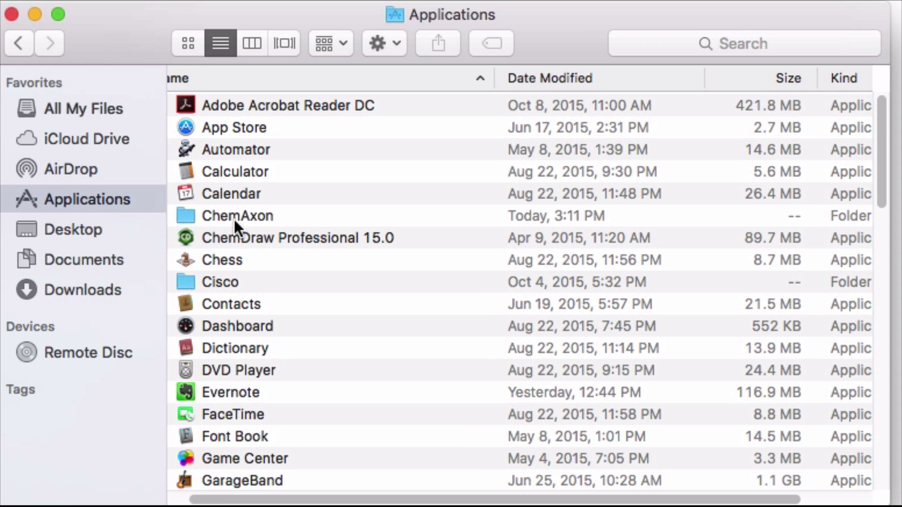
# Drag MarvinSketch from ChemAxon/MarvinBeans into the Dock and launch it
pyautogui.click(234, 217)
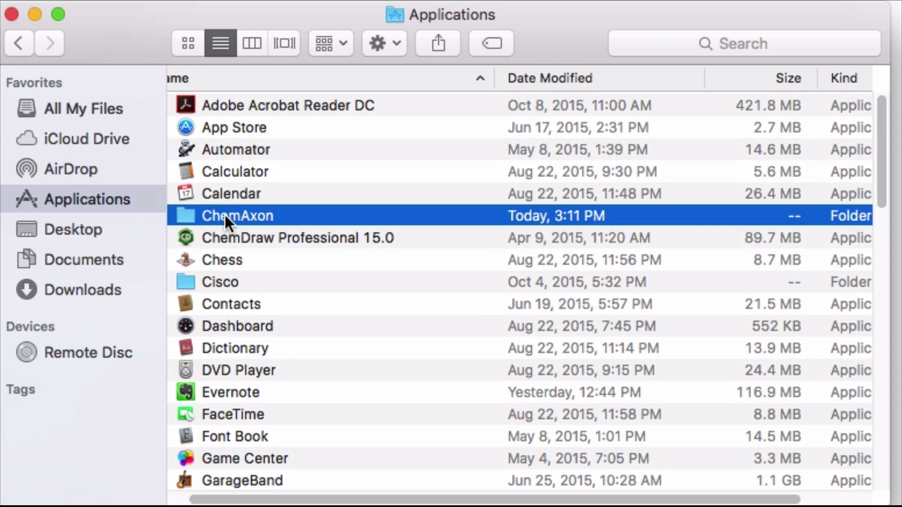
pyautogui.doubleClick(225, 215)
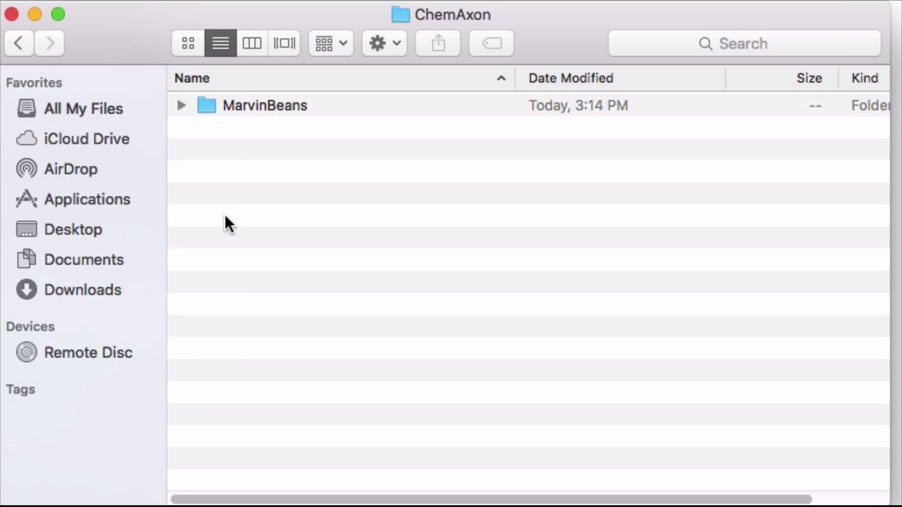
pyautogui.click(182, 106)
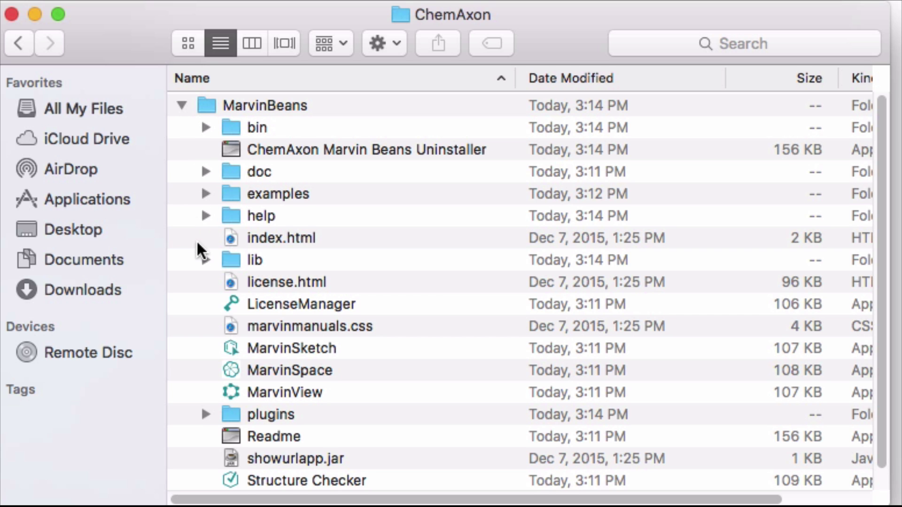
pyautogui.scroll(-1, 197, 254)
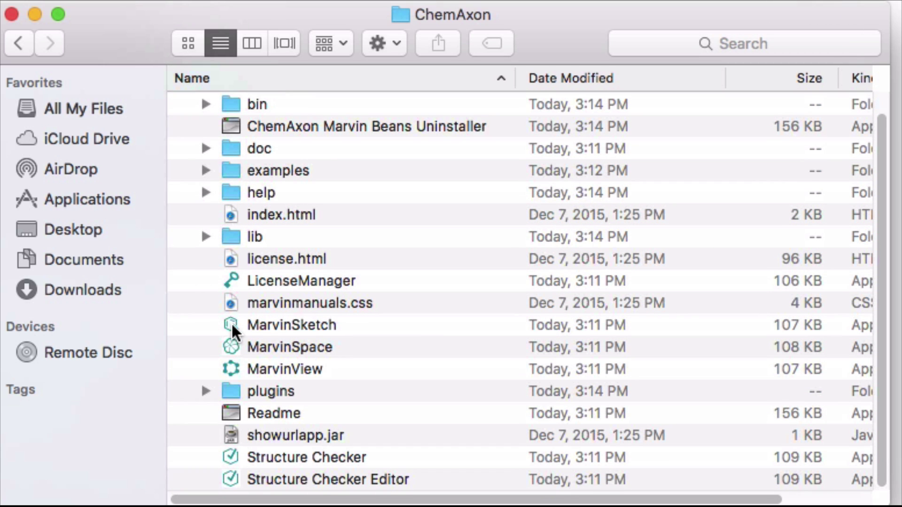
pyautogui.moveTo(233, 329); pyautogui.dragTo(0, 506)
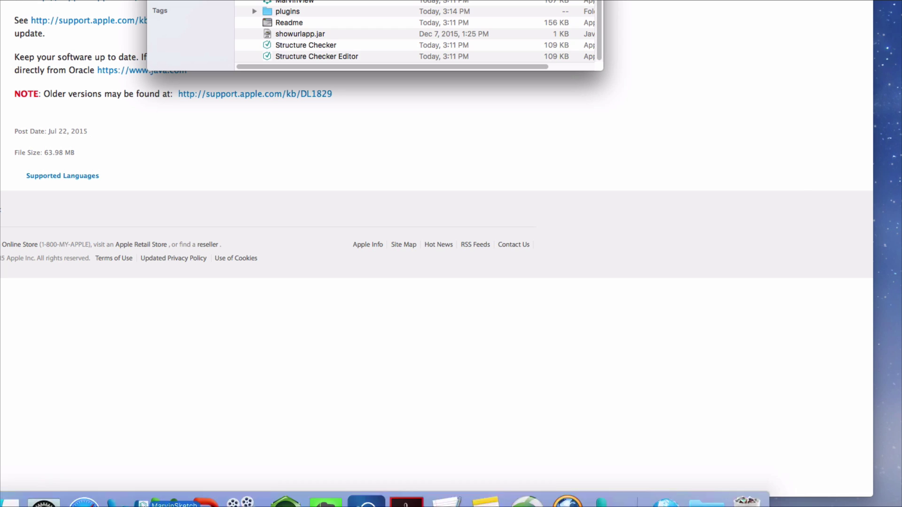
pyautogui.moveTo(141, 505); pyautogui.dragTo(267, 486)
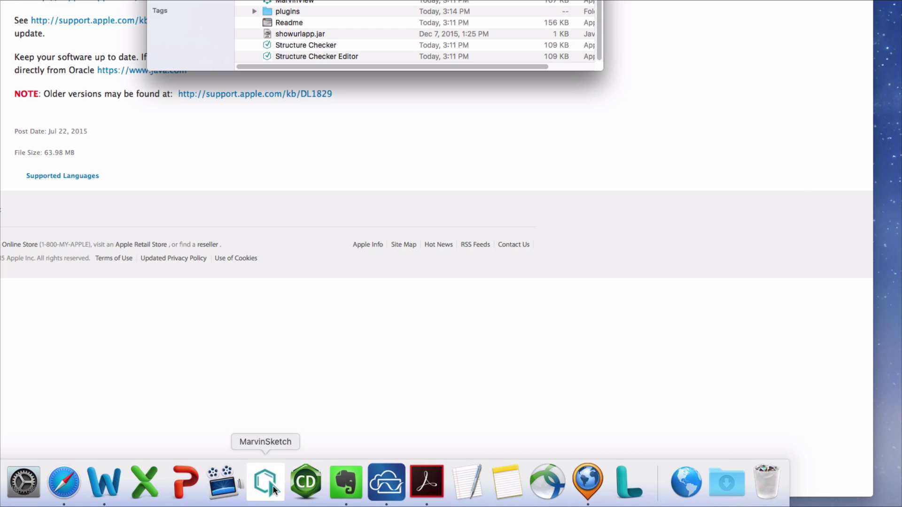
pyautogui.click(266, 484)
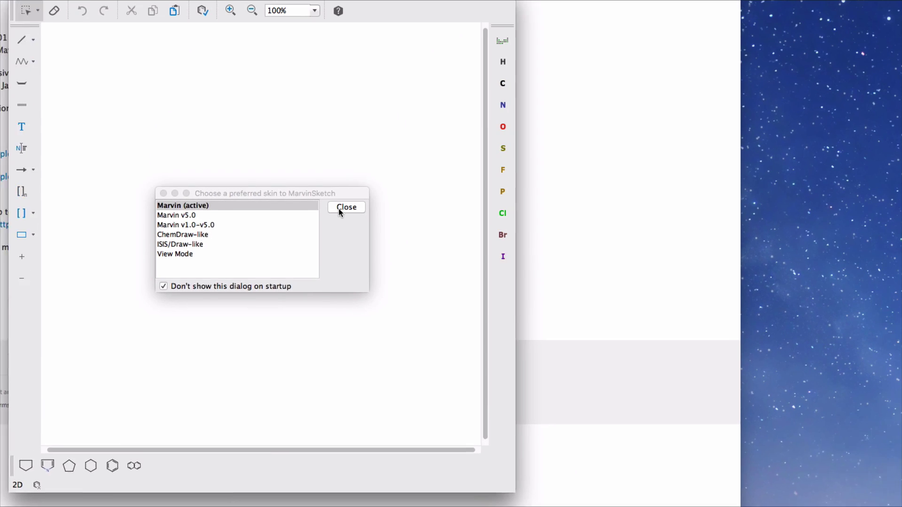
# Dismiss the skin chooser, place a benzene ring on the canvas and maximize the window
pyautogui.click(463, 52)
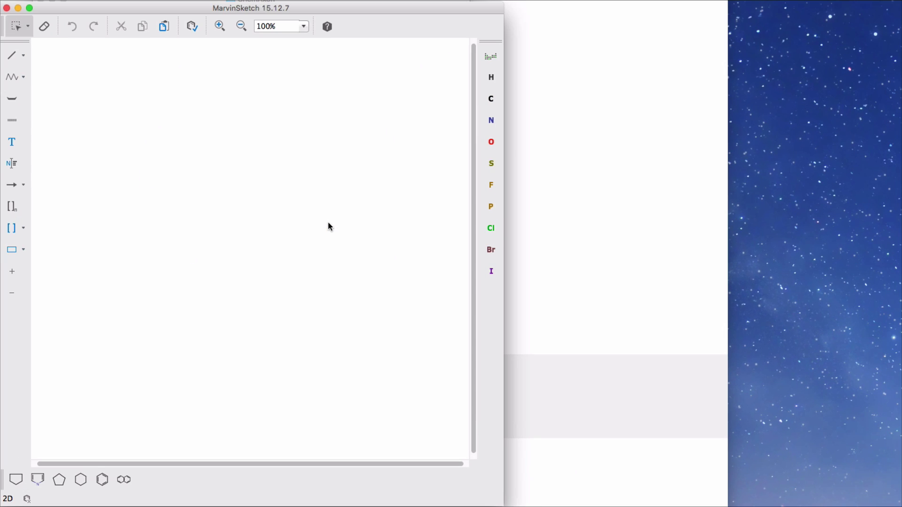
pyautogui.click(102, 479)
pyautogui.click(210, 244)
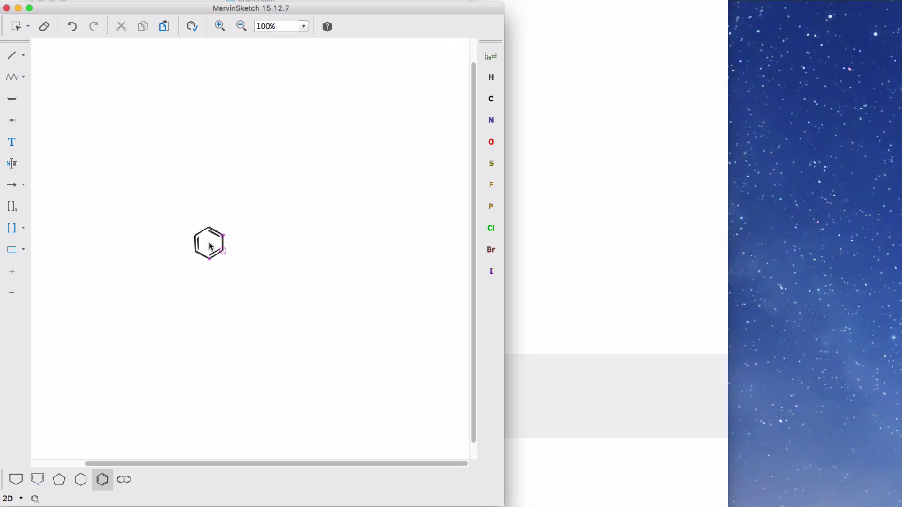
pyautogui.click(30, 8)
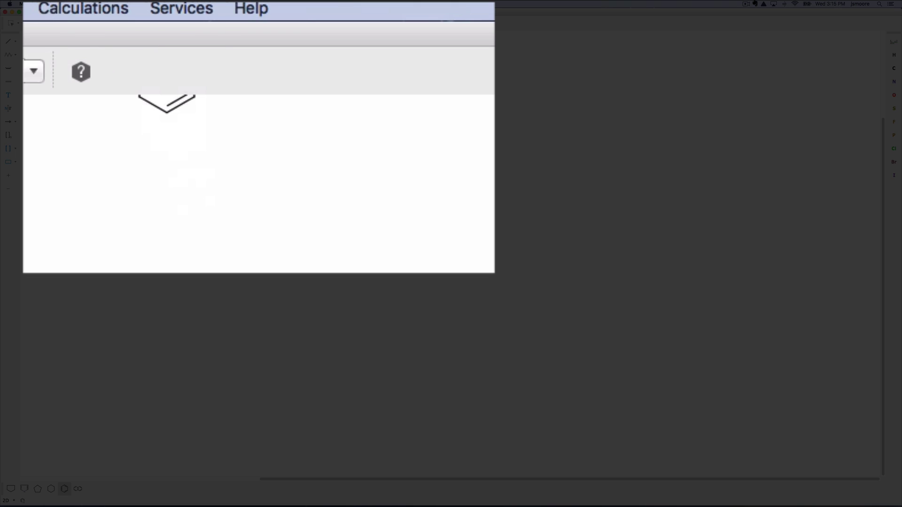
# Attempt Calculations > NMR > HNMR Prediction and dismiss the no-license error
pyautogui.click(209, 4)
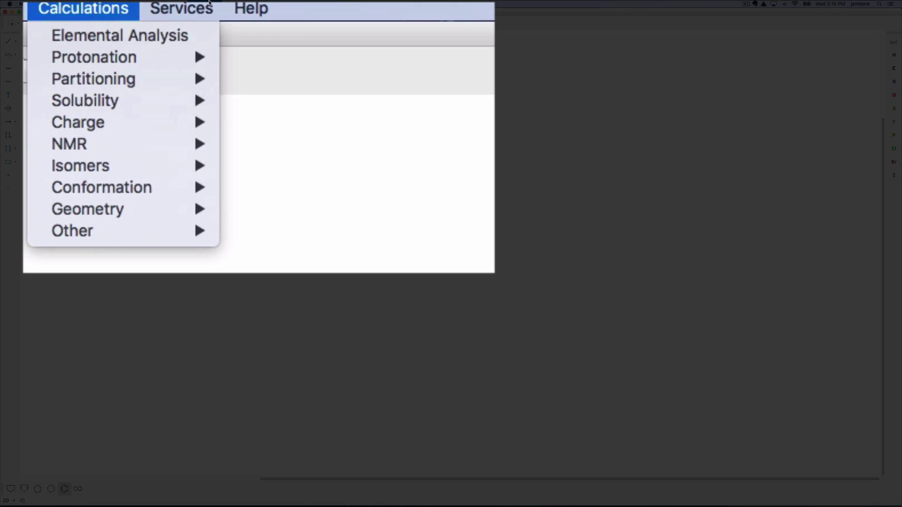
pyautogui.moveTo(169, 145)
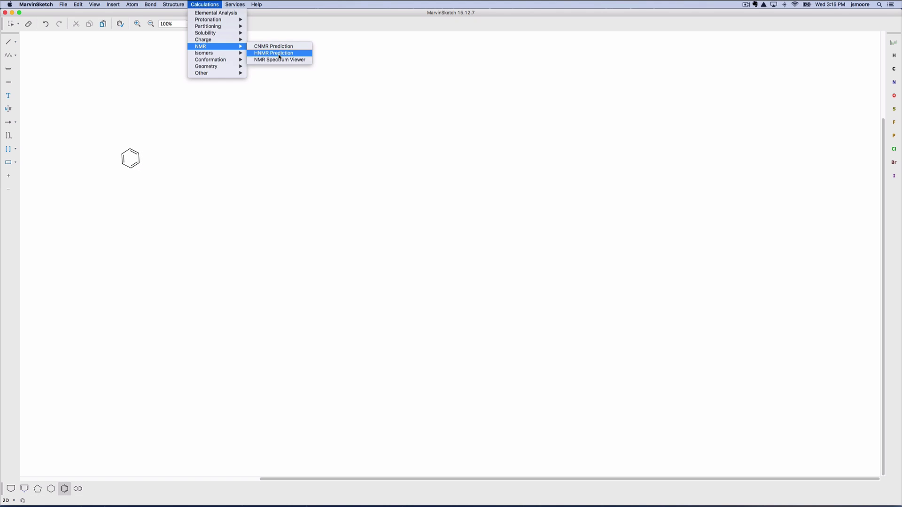
pyautogui.click(279, 57)
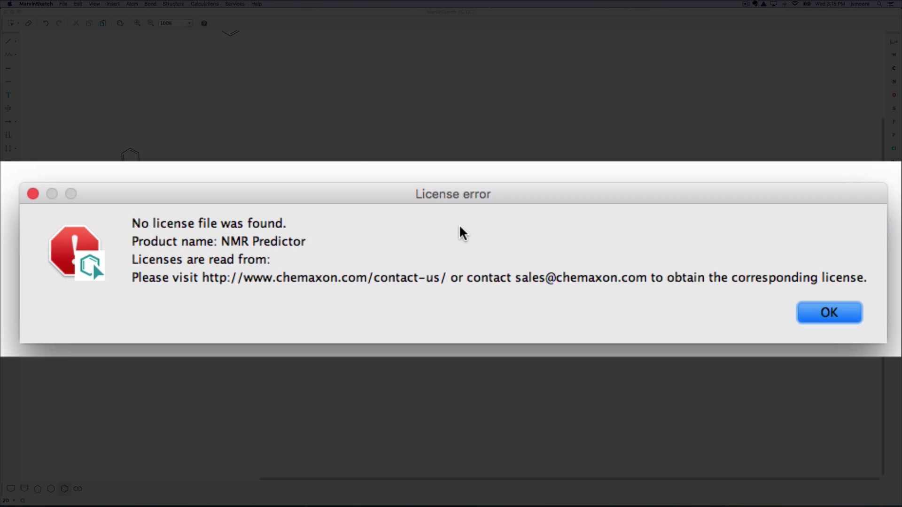
pyautogui.click(830, 313)
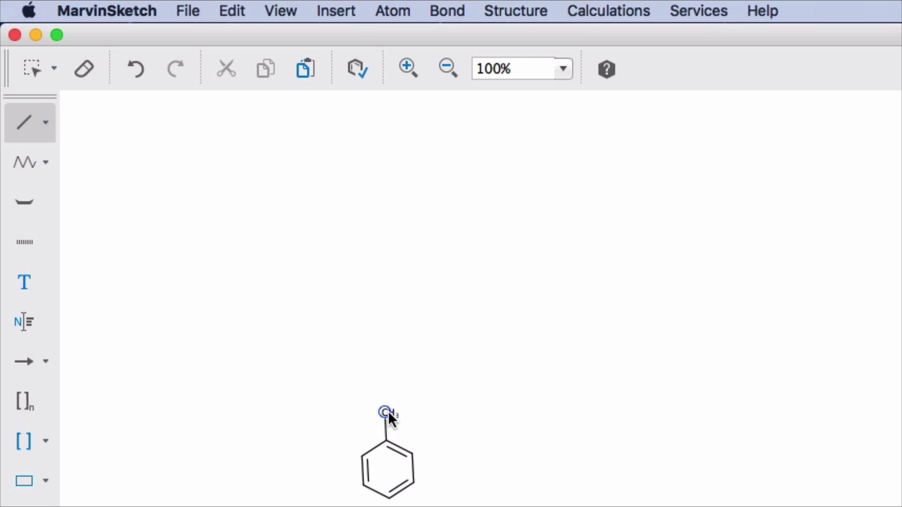
# Turn the methyl group into protonated NH3+ and run the pKa calculation past the license error
pyautogui.press('n')
pyautogui.press('+')
pyautogui.click(576, 13)
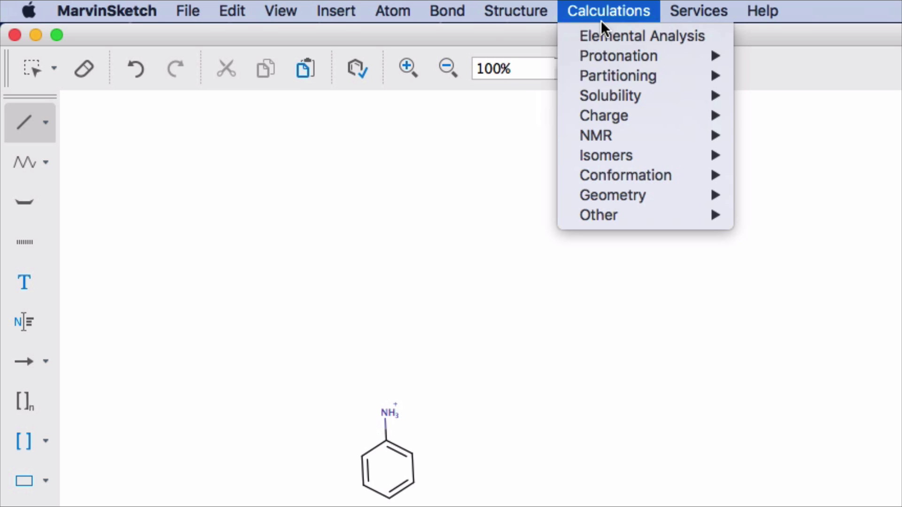
pyautogui.moveTo(621, 60)
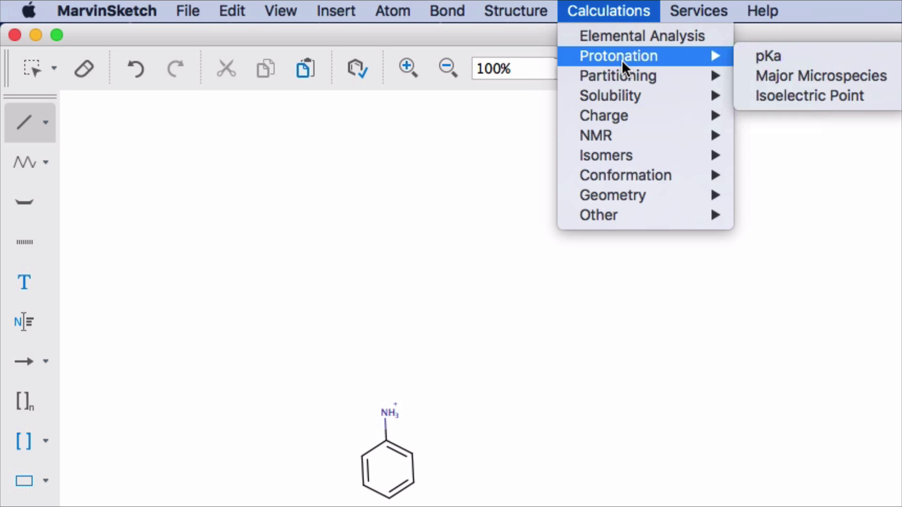
pyautogui.click(777, 57)
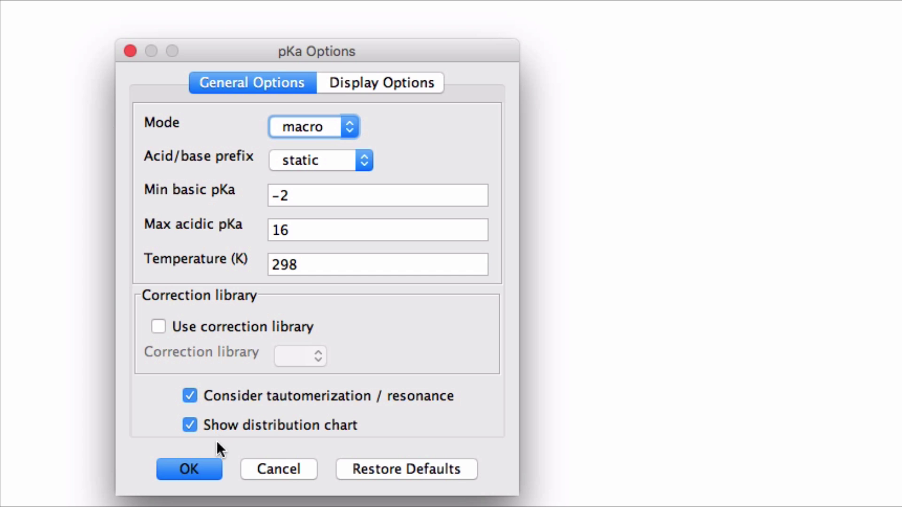
pyautogui.click(197, 465)
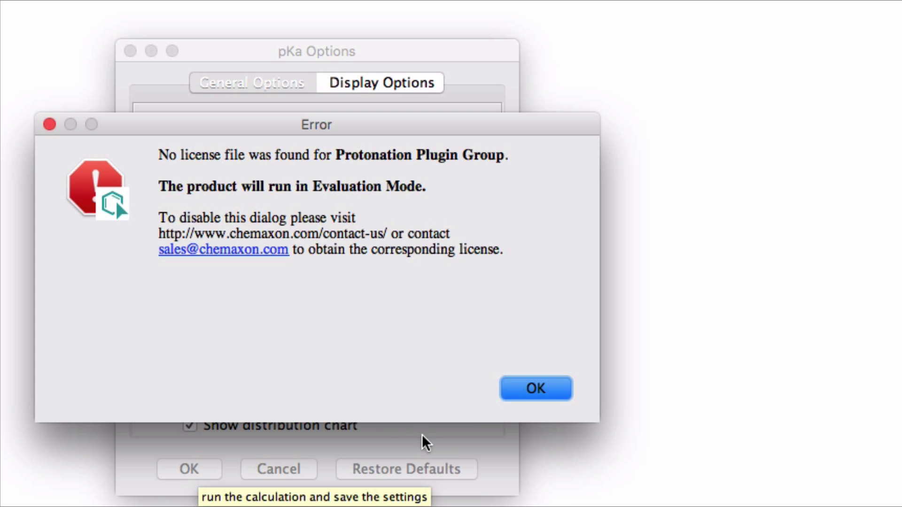
pyautogui.click(522, 395)
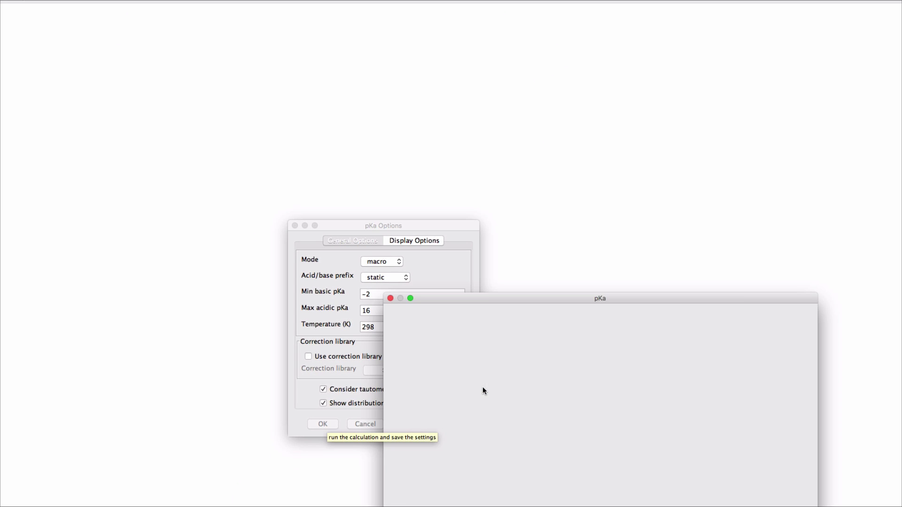
# Move and enlarge the pKa results window to review the microspecies chart, then close it
pyautogui.moveTo(486, 299); pyautogui.dragTo(267, 8)
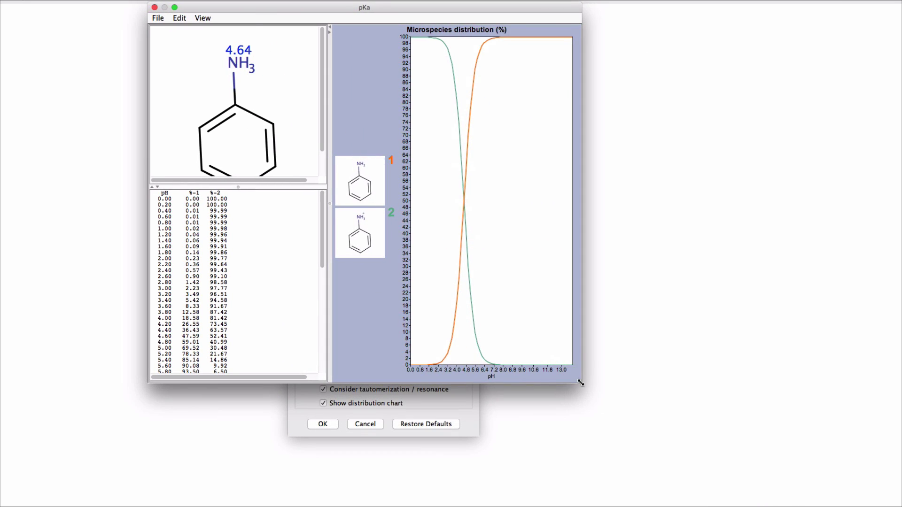
pyautogui.moveTo(581, 382); pyautogui.dragTo(726, 504)
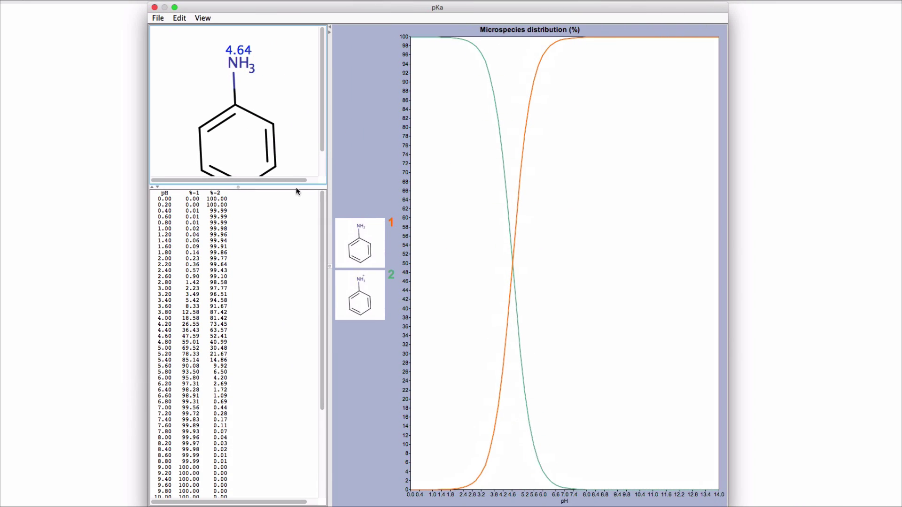
pyautogui.click(155, 7)
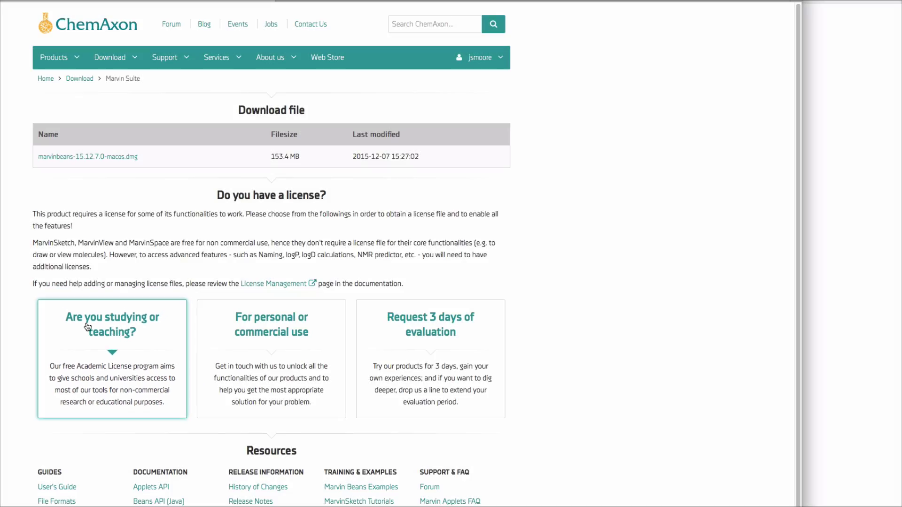
# Follow the 'Are you studying or teaching?' license steps to 'Installing Licenses to Desktops'
pyautogui.click(123, 324)
pyautogui.scroll(-2, 123, 324)
pyautogui.scroll(-9, 149, 297)
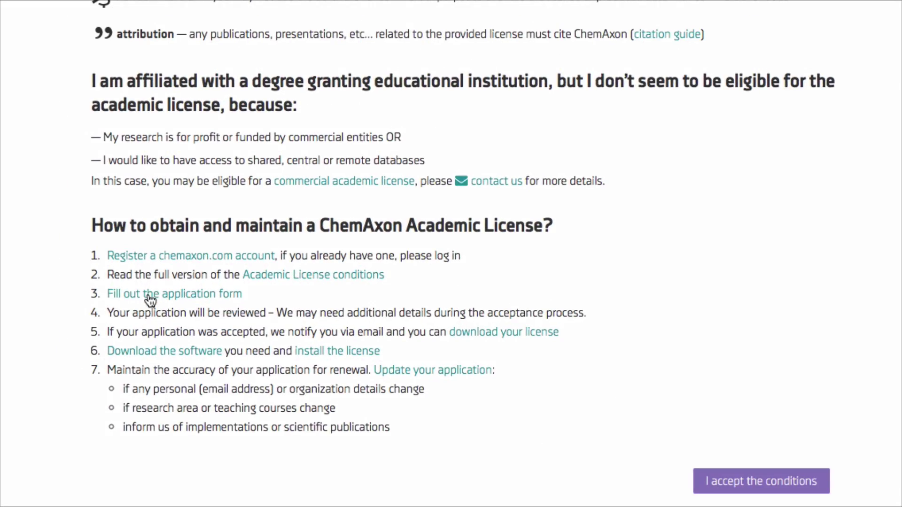
pyautogui.click(147, 297)
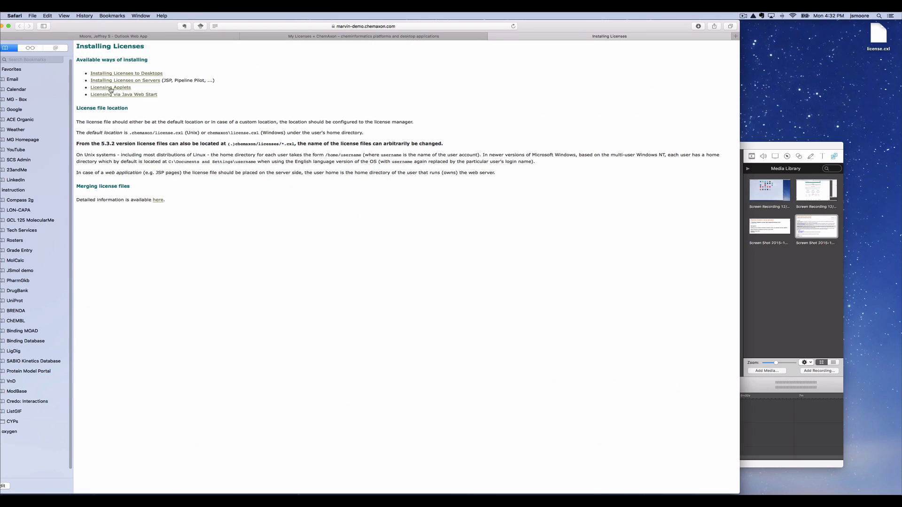
pyautogui.click(109, 74)
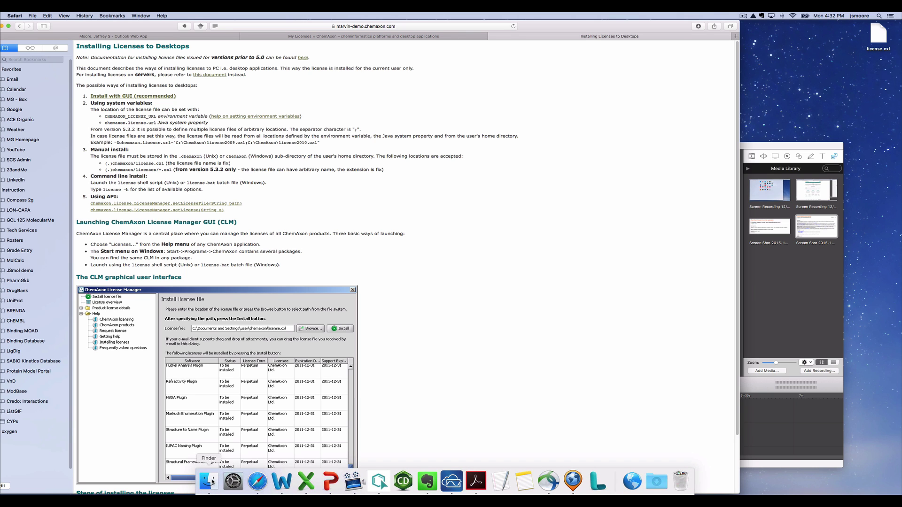
# Move license.cxl from the desktop into the Applications > ChemAxon folder in Finder
pyautogui.click(210, 480)
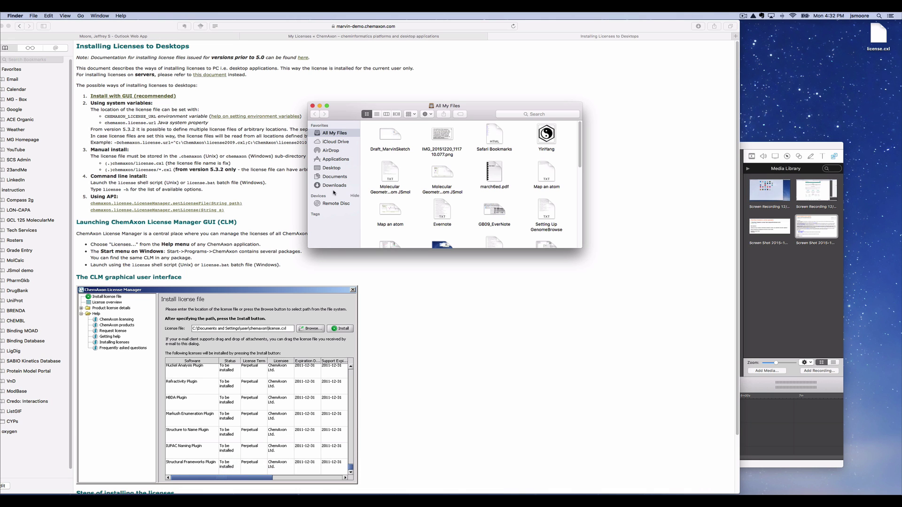
pyautogui.click(332, 161)
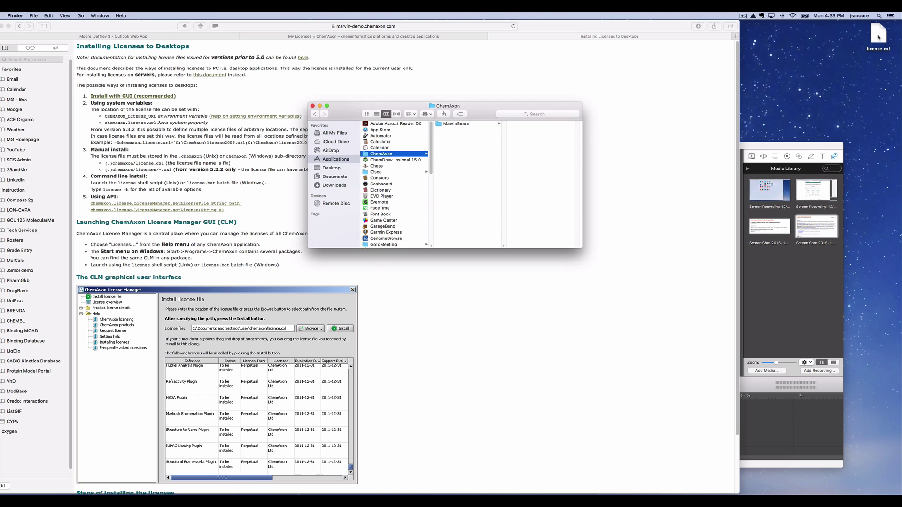
pyautogui.moveTo(877, 38); pyautogui.dragTo(465, 164)
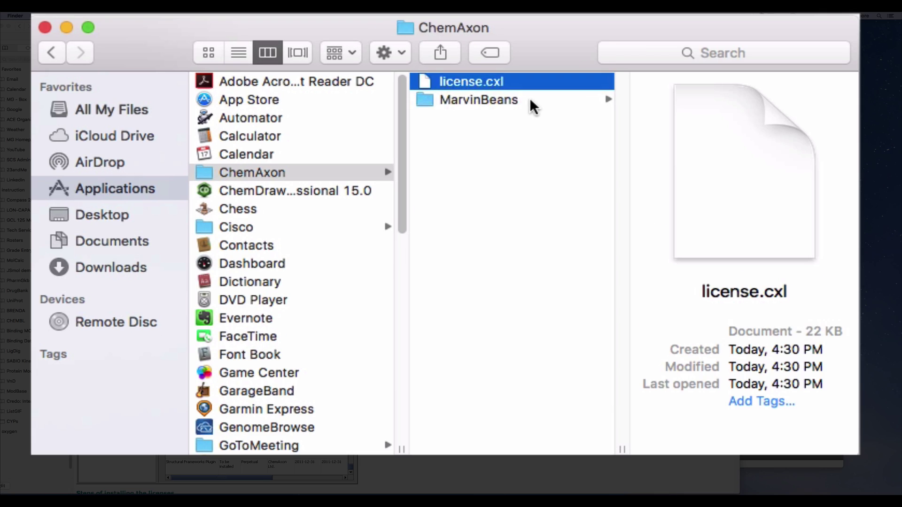
# Launch MarvinSketch from the MarvinBeans folder, reopening the substituted-benzene structure
pyautogui.click(474, 131)
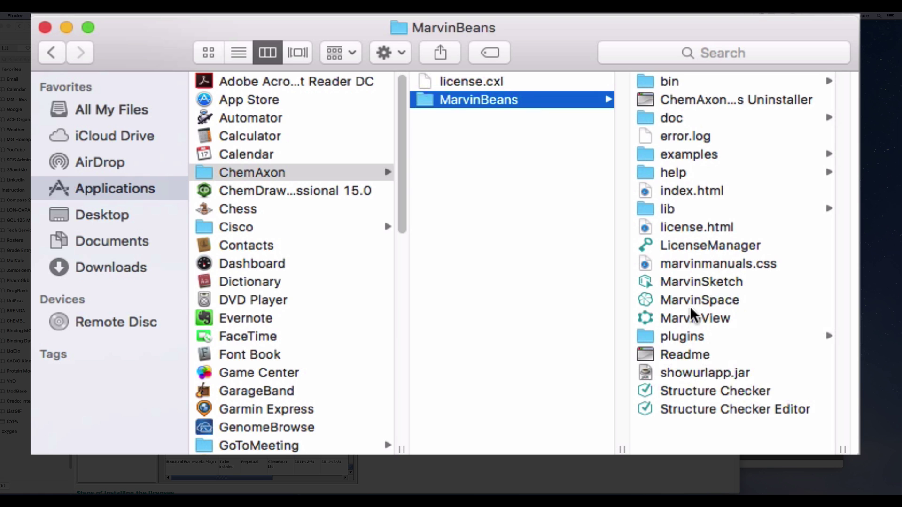
pyautogui.click(685, 284)
pyautogui.doubleClick(432, 287)
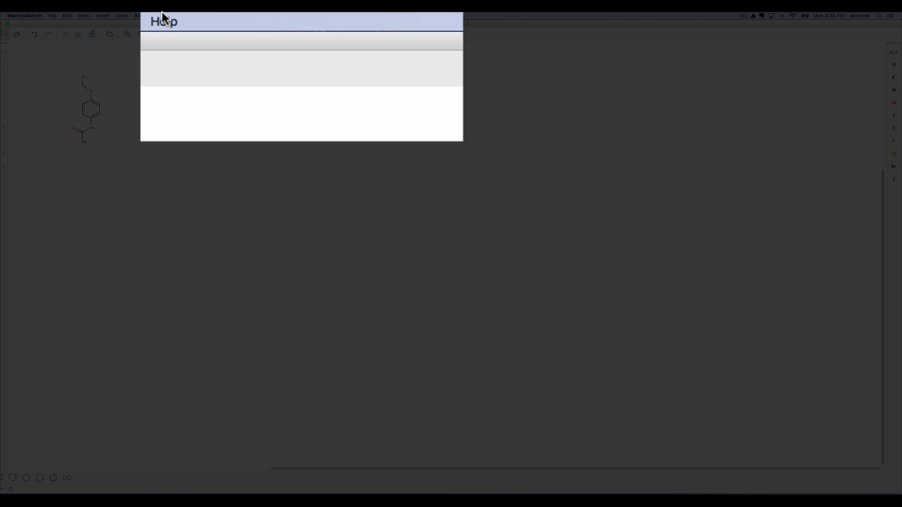
# Load /Applications/ChemAxon/license.cxl into the License Manager via Help > Licenses
pyautogui.click(247, 16)
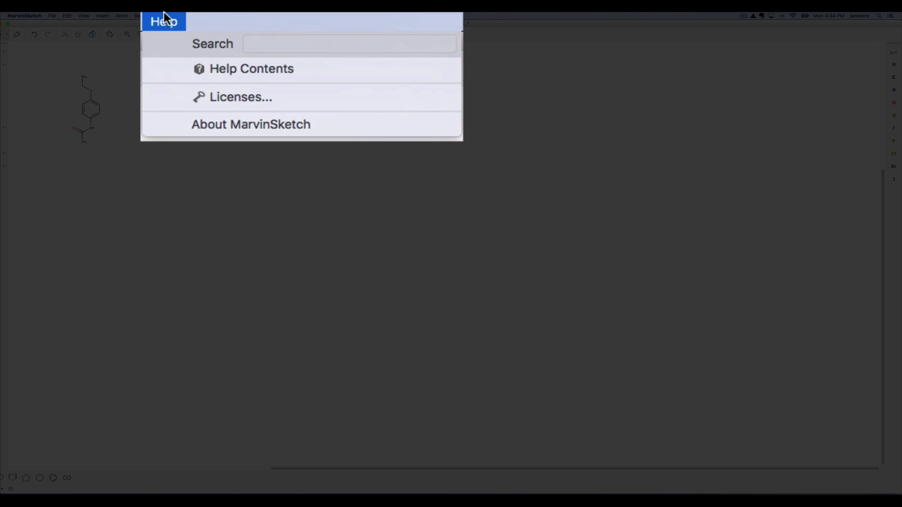
pyautogui.click(192, 94)
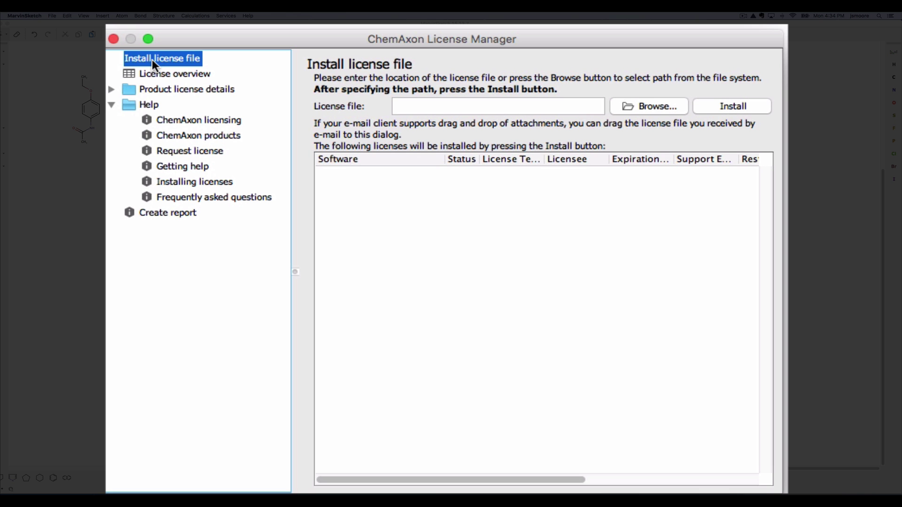
pyautogui.click(655, 107)
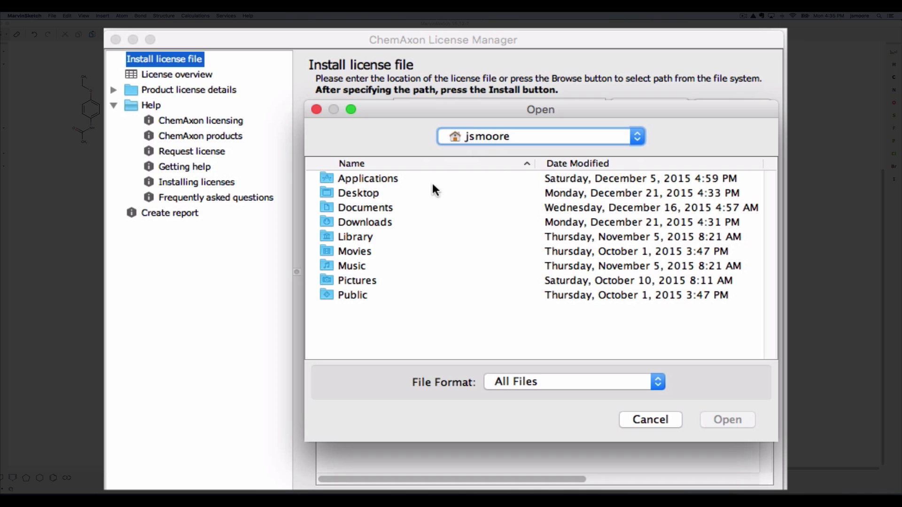
pyautogui.click(480, 137)
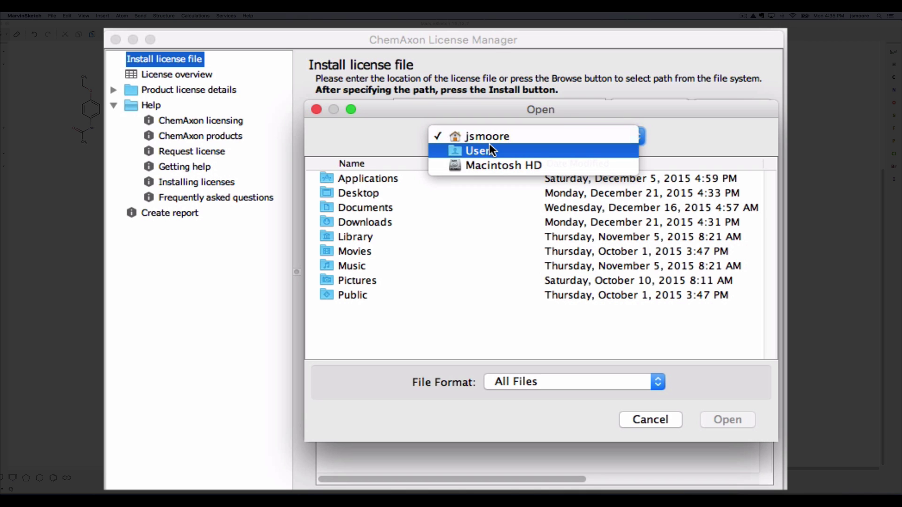
pyautogui.click(486, 160)
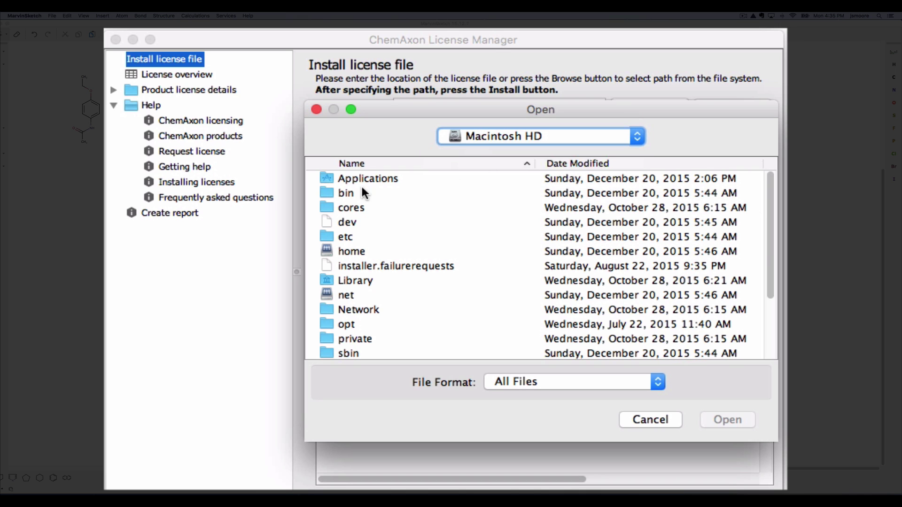
pyautogui.doubleClick(328, 178)
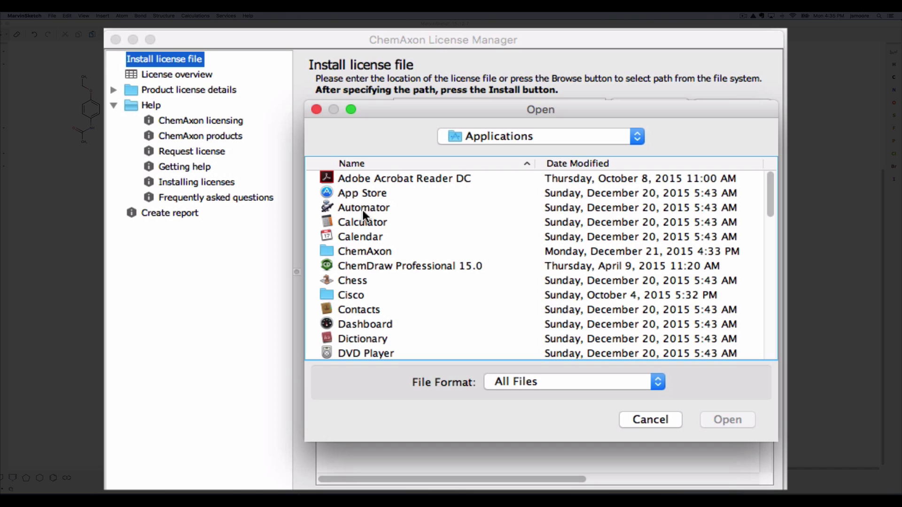
pyautogui.doubleClick(330, 250)
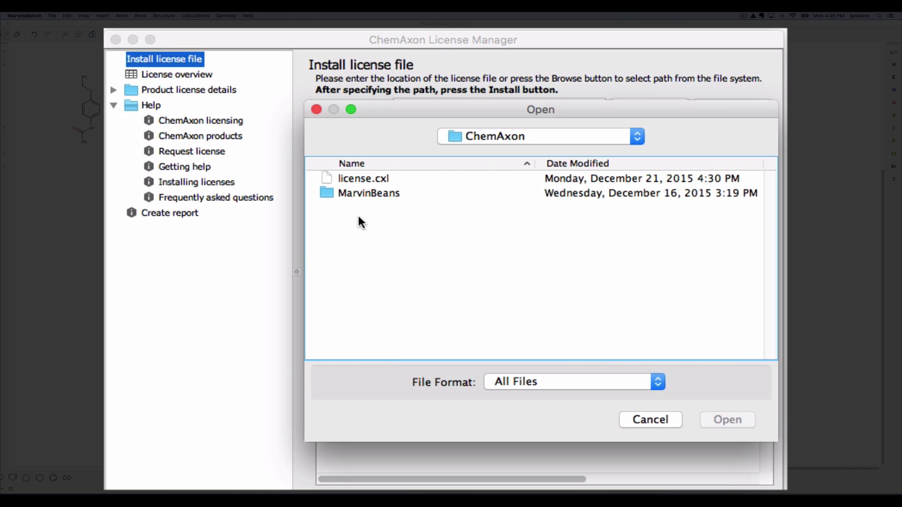
pyautogui.click(340, 181)
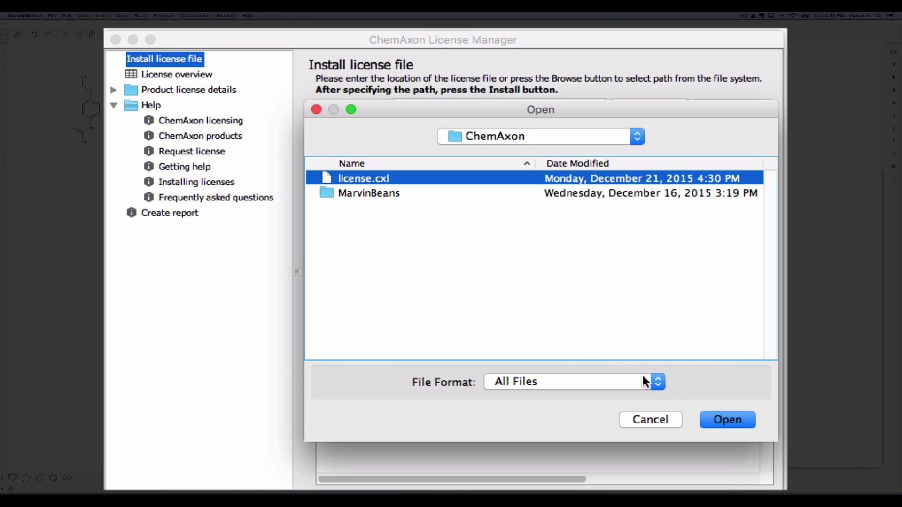
pyautogui.click(724, 421)
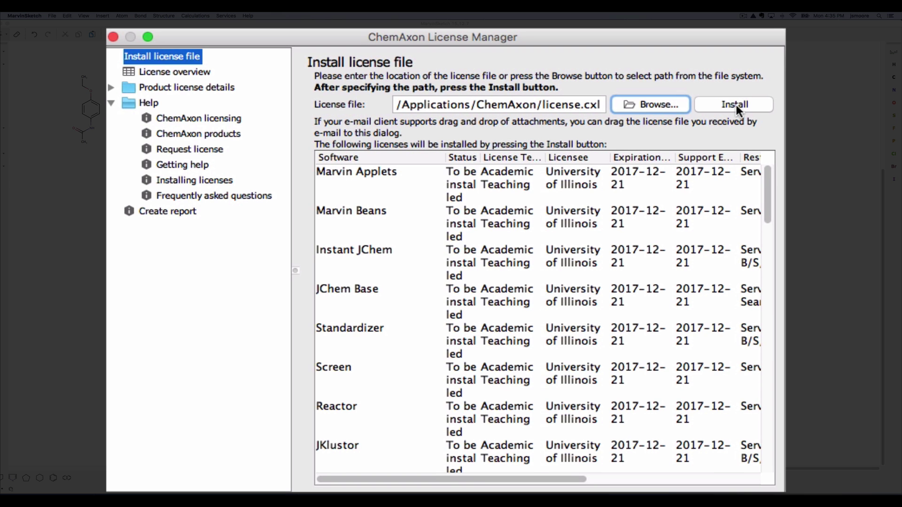
# Install the Academic Teaching licenses and review them as Valid until 2017-12-21
pyautogui.click(736, 105)
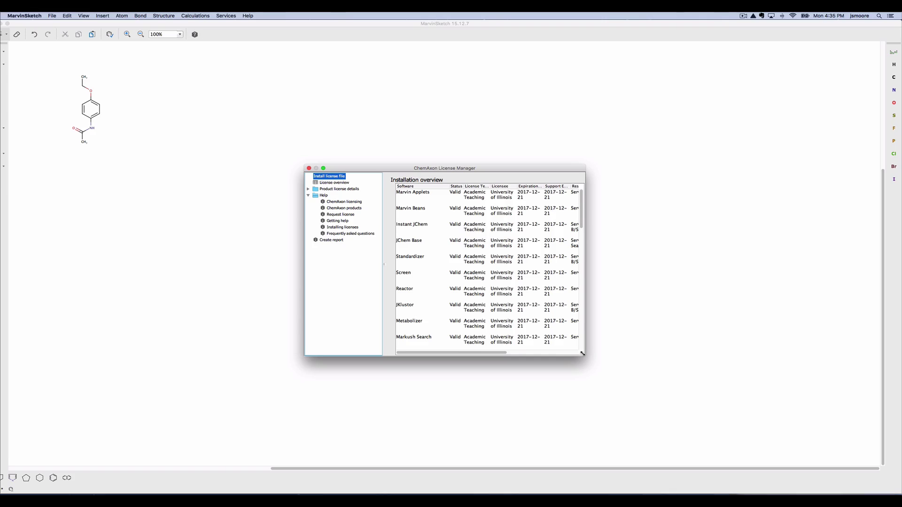
pyautogui.moveTo(784, 491); pyautogui.dragTo(891, 499)
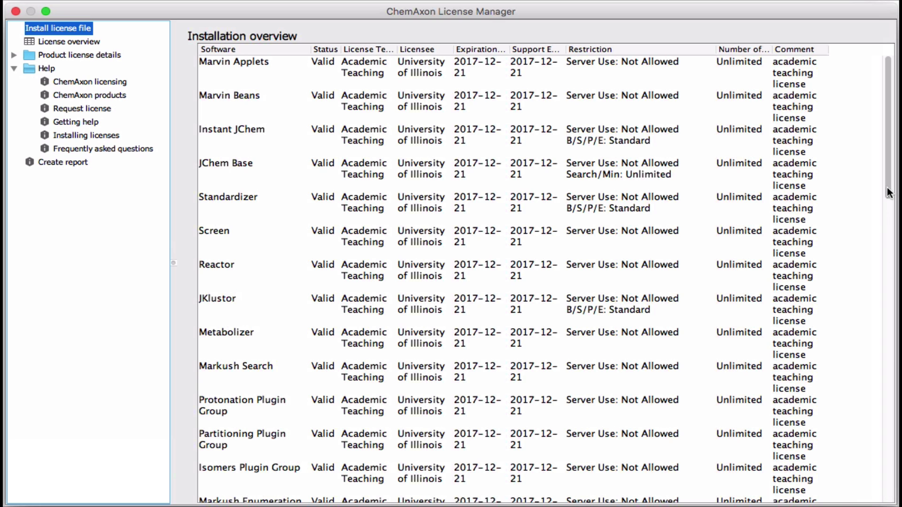
pyautogui.moveTo(886, 159); pyautogui.dragTo(886, 465)
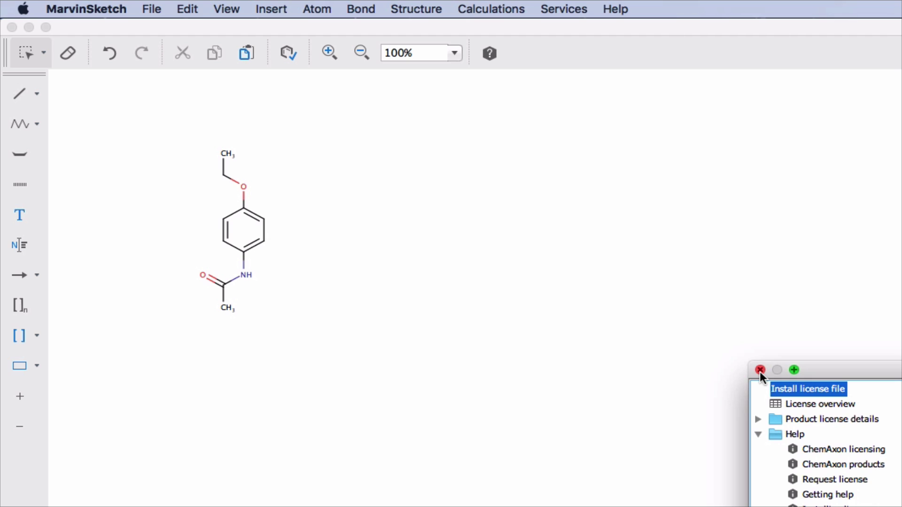
# Run Calculations > NMR > HNMR Prediction, giving peaks from 1.39 to 9.40 ppm
pyautogui.click(760, 370)
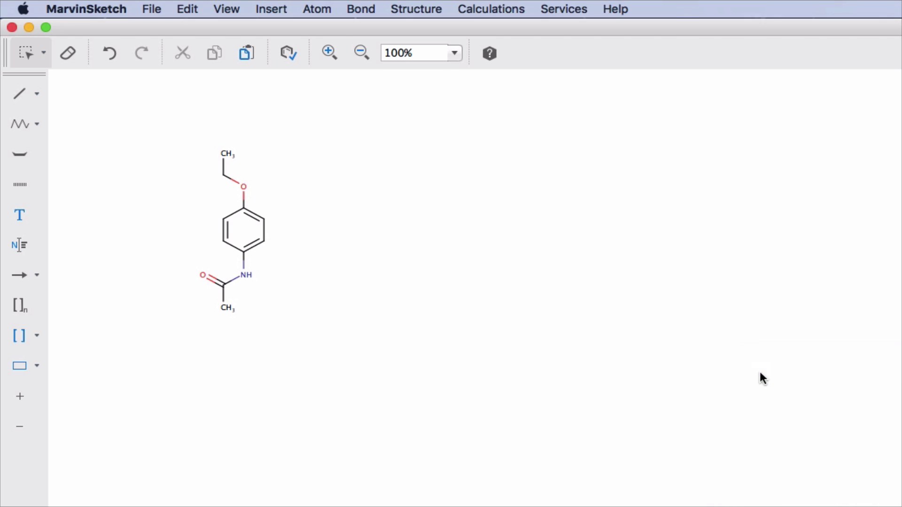
pyautogui.click(418, 9)
pyautogui.moveTo(462, 8)
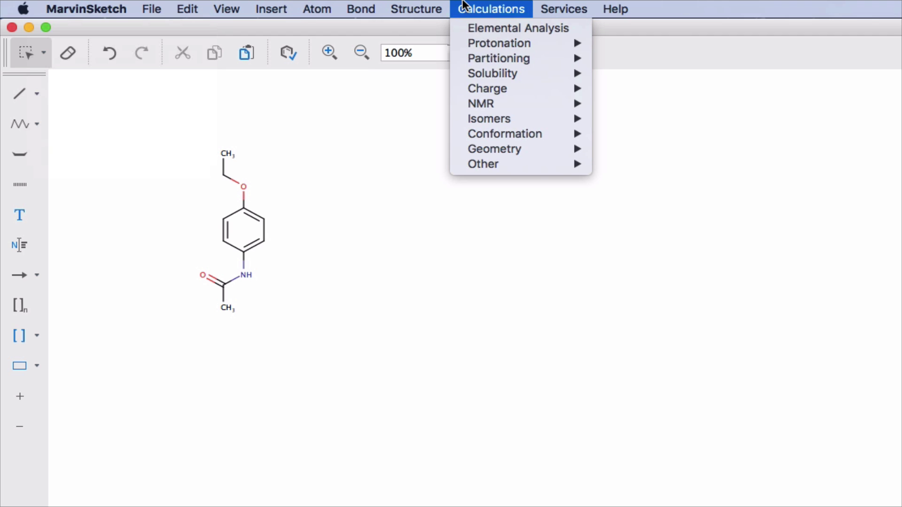
pyautogui.moveTo(497, 103)
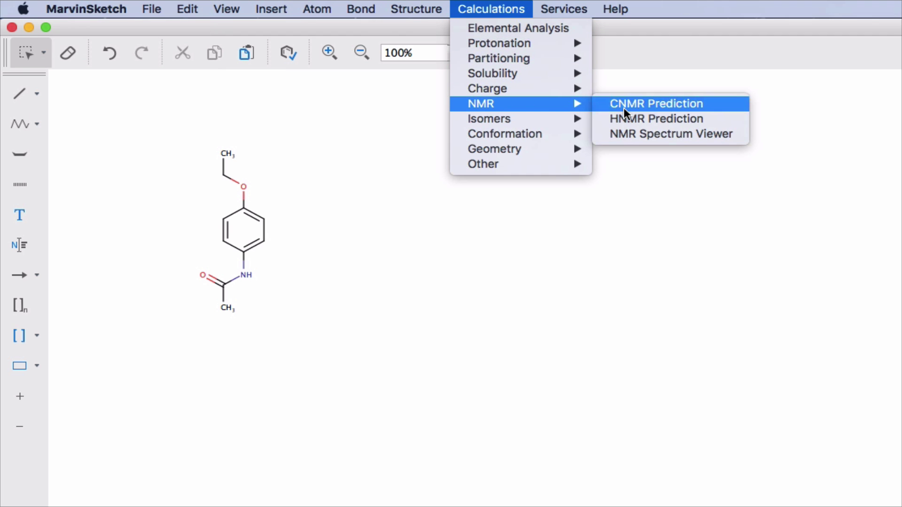
pyautogui.click(625, 120)
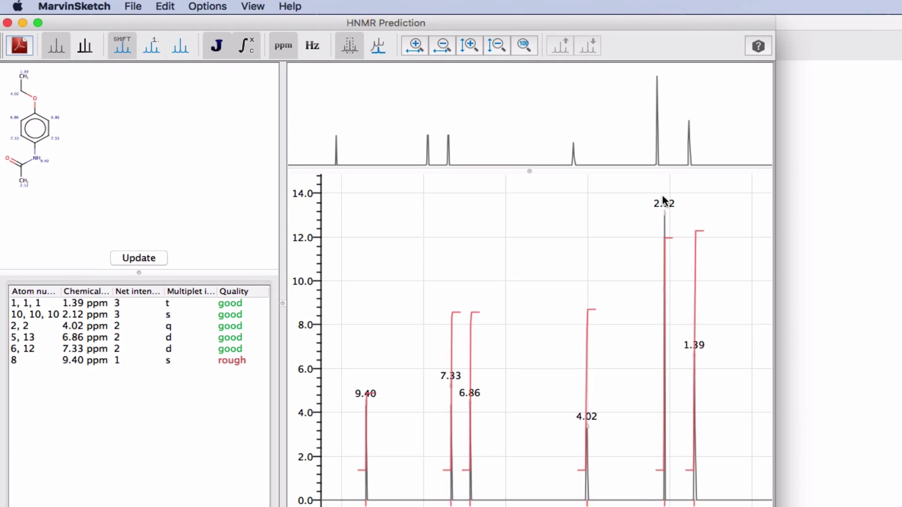